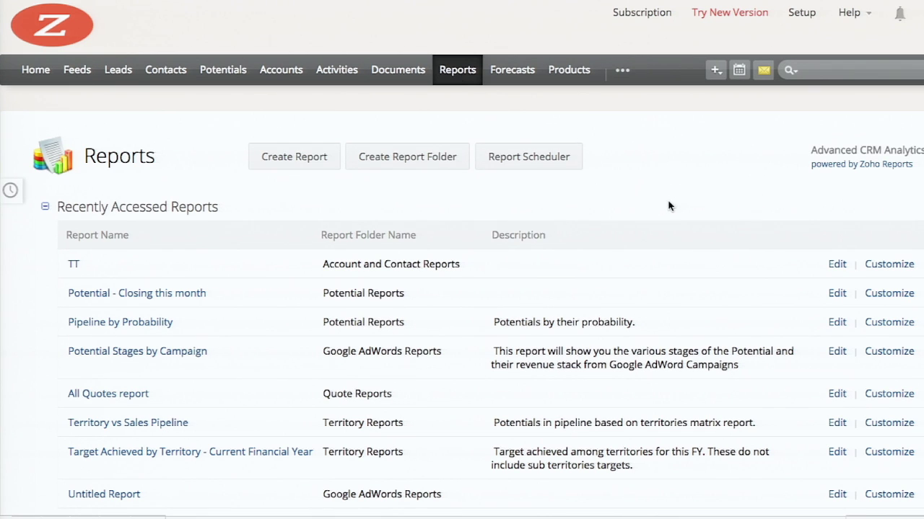
Start a new report on the Potentials module and continue to the report type step
{"action": "scroll", "coordinate": [668, 206], "scroll_direction": "down", "scroll_amount": 3}
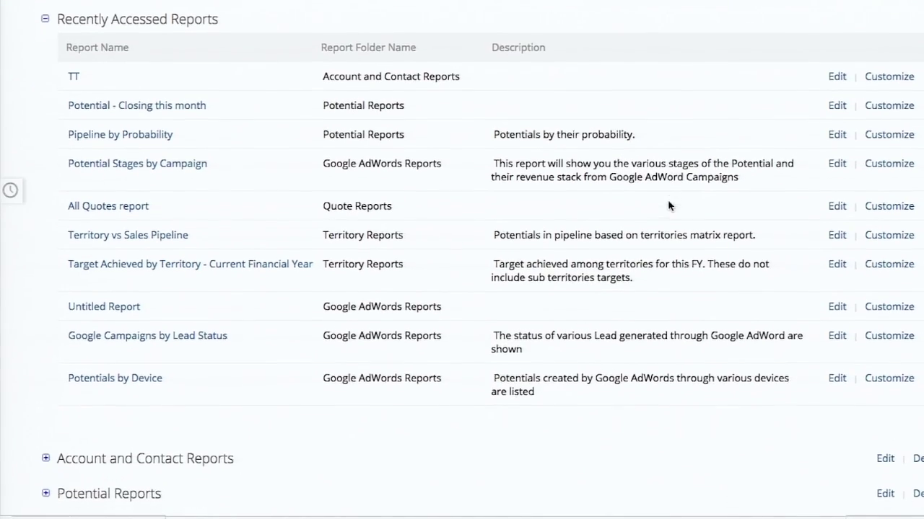
{"action": "scroll", "coordinate": [668, 207], "scroll_direction": "down", "scroll_amount": 3}
{"action": "scroll", "coordinate": [670, 205], "scroll_direction": "down", "scroll_amount": 1}
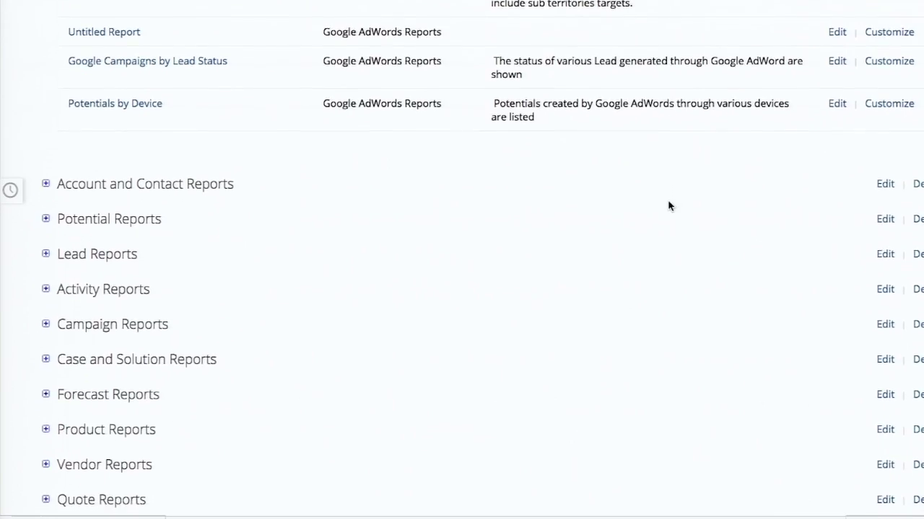
{"action": "scroll", "coordinate": [199, 114], "scroll_direction": "up", "scroll_amount": 6}
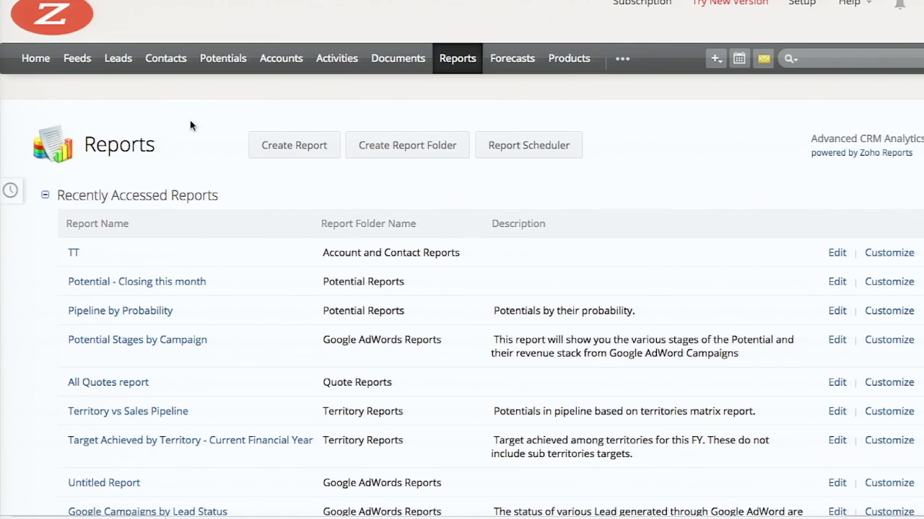
{"action": "left_click", "coordinate": [289, 146]}
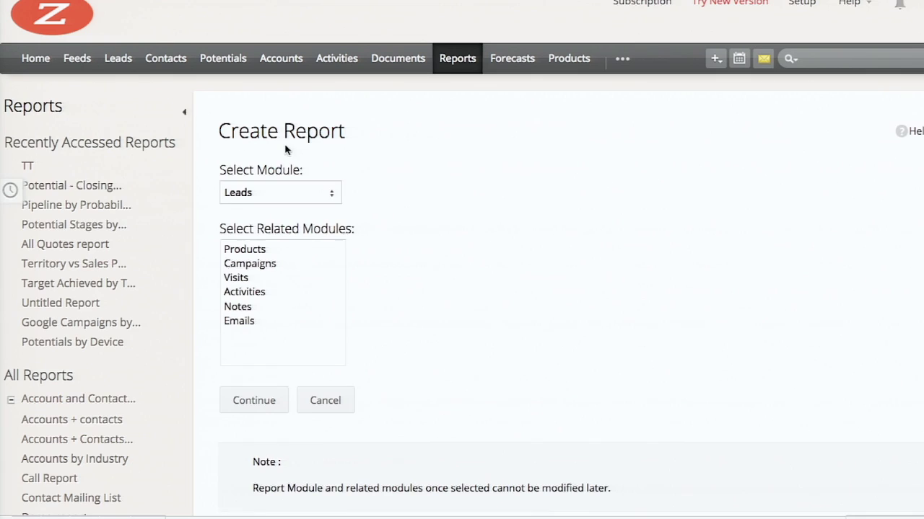
{"action": "left_click", "coordinate": [270, 193]}
{"action": "left_click", "coordinate": [260, 237]}
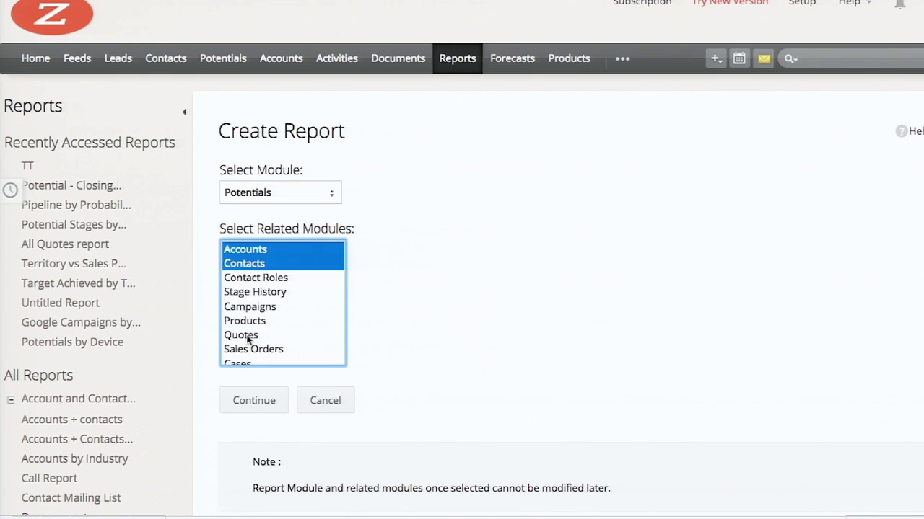
{"action": "left_click", "coordinate": [261, 401]}
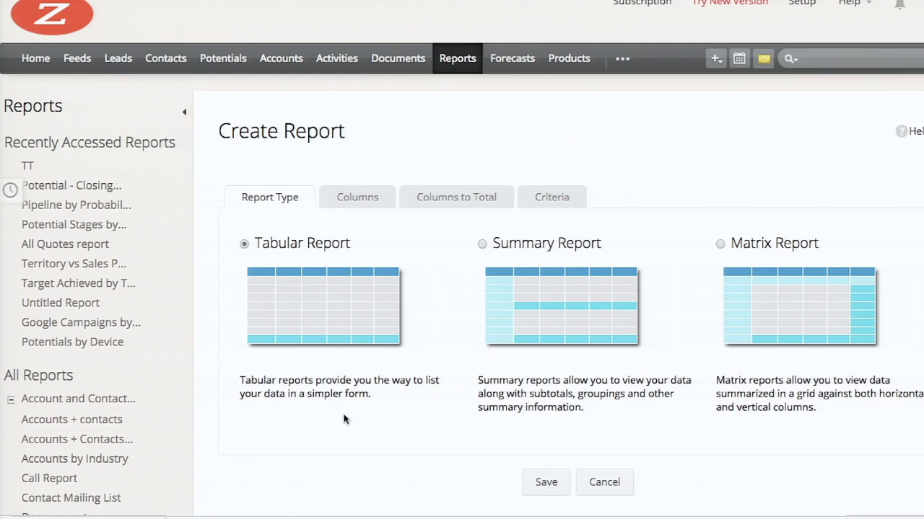
Add Potential Name, Amount, Closing Date, Stage and Potential Owner columns, Name first, and sum Amount
{"action": "left_click", "coordinate": [358, 199]}
{"action": "left_click", "coordinate": [329, 298]}
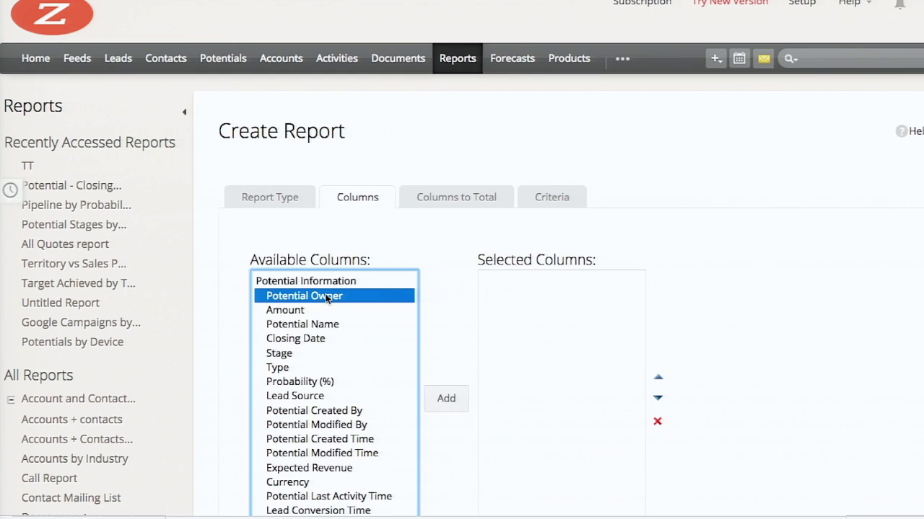
{"action": "left_click_drag", "start_coordinate": [317, 310], "coordinate": [318, 354]}
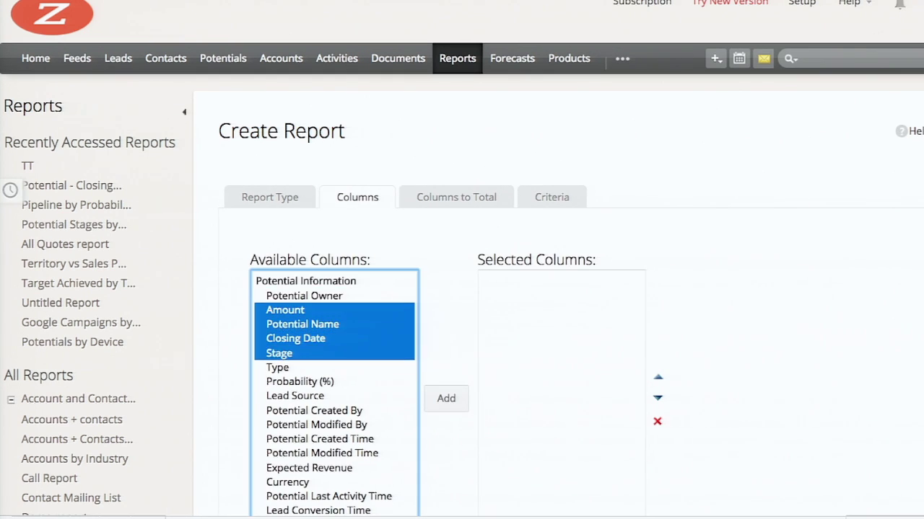
{"action": "left_click", "coordinate": [445, 399]}
{"action": "left_click", "coordinate": [339, 297]}
{"action": "left_click", "coordinate": [446, 398]}
{"action": "left_click", "coordinate": [531, 294]}
{"action": "left_click", "coordinate": [658, 378]}
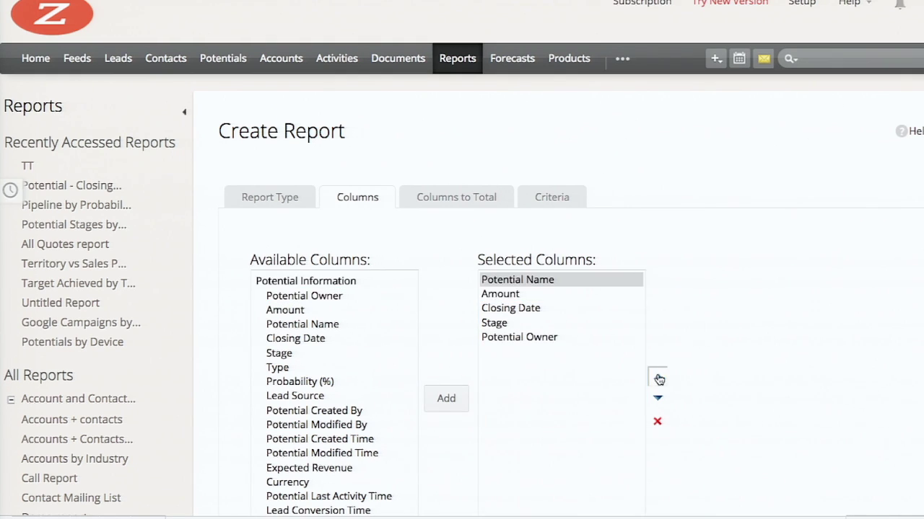
{"action": "left_click", "coordinate": [473, 200]}
{"action": "left_click", "coordinate": [545, 281]}
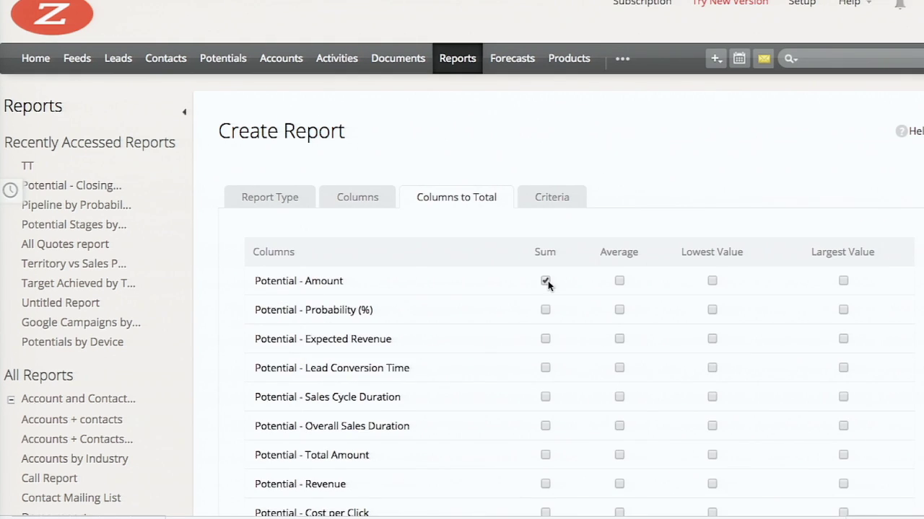
Add an advanced filter limiting Closing Date to the current month
{"action": "left_click", "coordinate": [552, 199]}
{"action": "scroll", "coordinate": [554, 342], "scroll_direction": "down", "scroll_amount": 1}
{"action": "scroll", "coordinate": [554, 342], "scroll_direction": "down", "scroll_amount": 2}
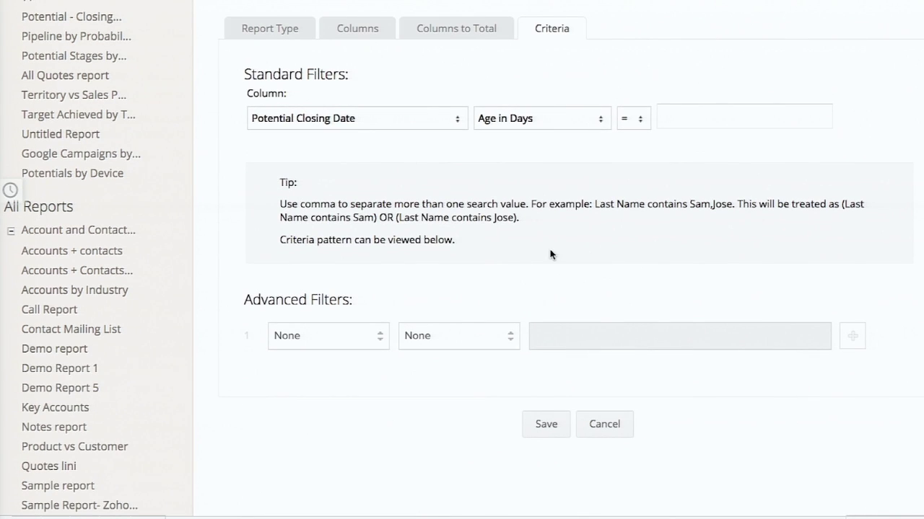
{"action": "left_click", "coordinate": [329, 345]}
{"action": "left_click", "coordinate": [306, 395]}
{"action": "left_click", "coordinate": [459, 336]}
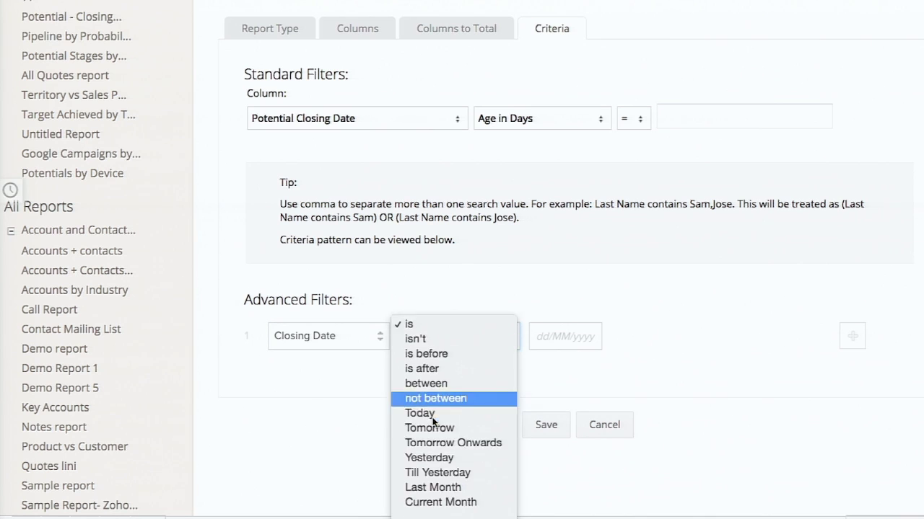
{"action": "scroll", "coordinate": [408, 410], "scroll_direction": "down", "scroll_amount": 2}
{"action": "left_click", "coordinate": [425, 453]}
Save the report as 'Potential Closing this month' in Zoholics 2015 - CRM Demo Folder
{"action": "left_click", "coordinate": [546, 425]}
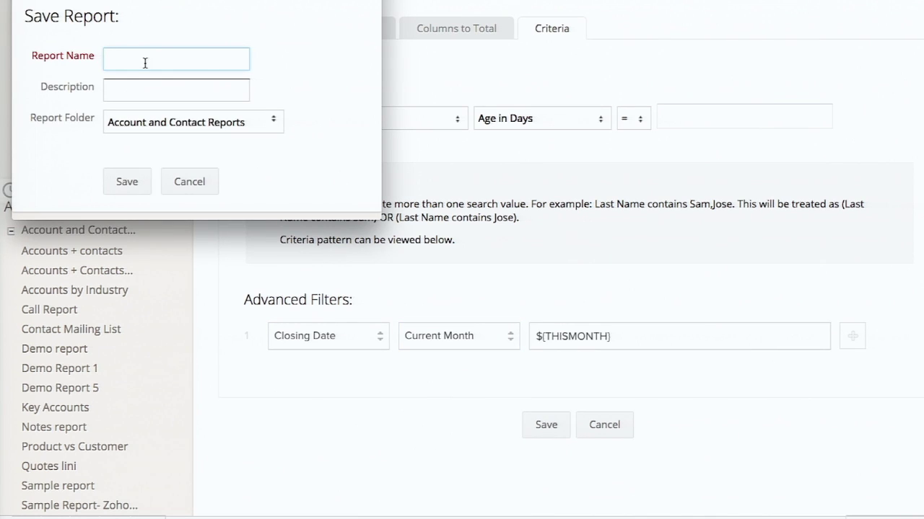
{"action": "type", "text": "Potential Closing this m"}
{"action": "left_click", "coordinate": [143, 119]}
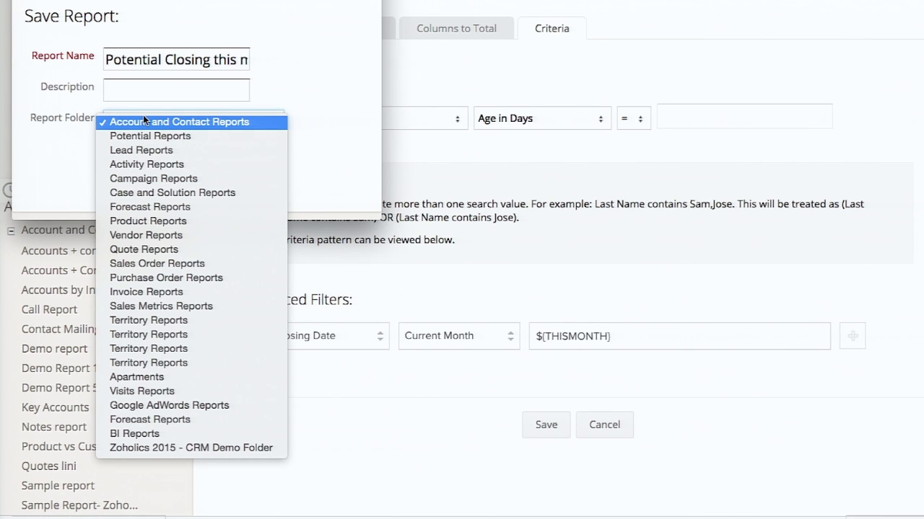
{"action": "left_click", "coordinate": [151, 449]}
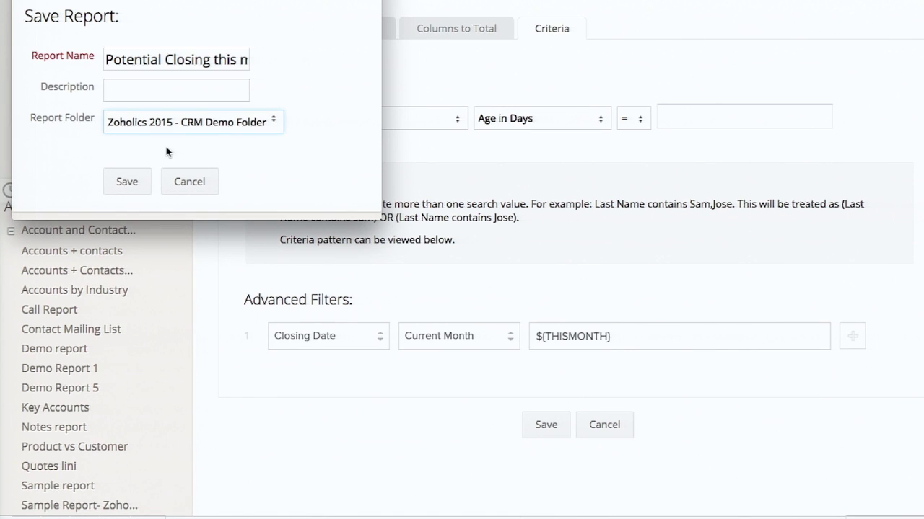
{"action": "left_click", "coordinate": [130, 181]}
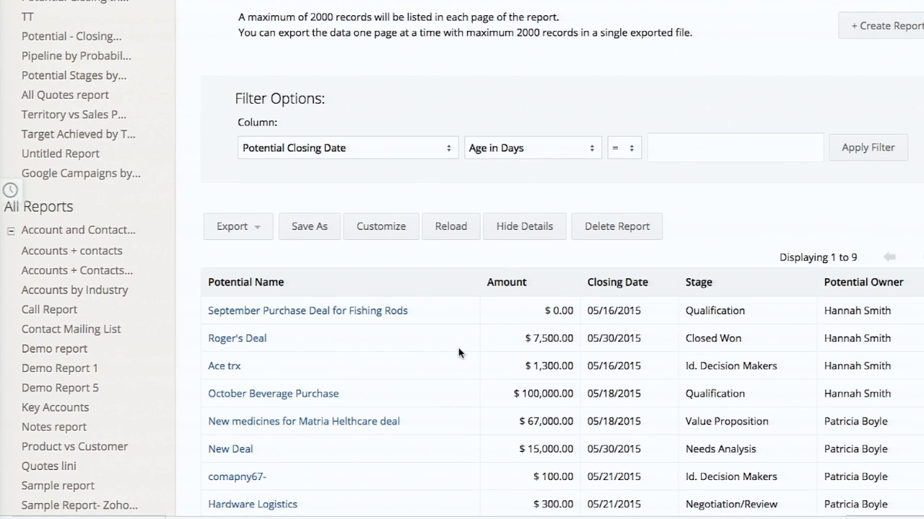
{"action": "scroll", "coordinate": [458, 348], "scroll_direction": "down", "scroll_amount": 3}
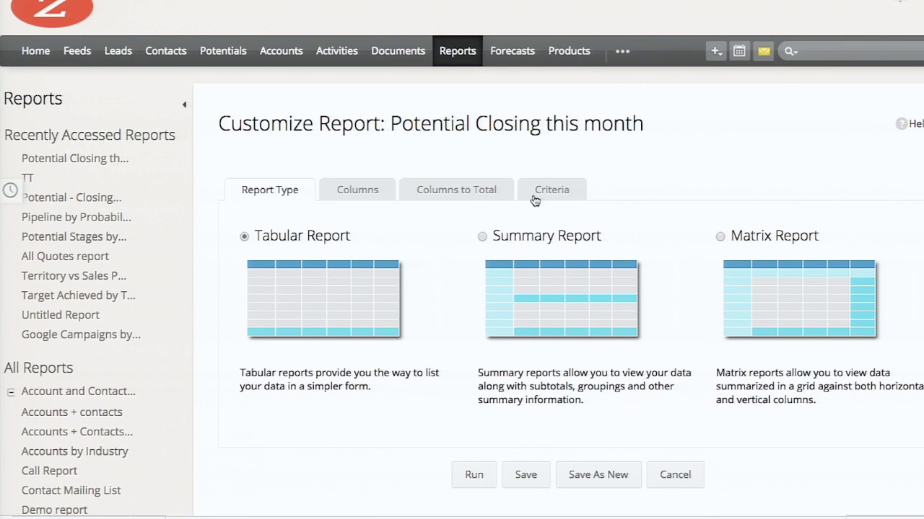
{"action": "left_click", "coordinate": [547, 196]}
{"action": "scroll", "coordinate": [534, 325], "scroll_direction": "down", "scroll_amount": 5}
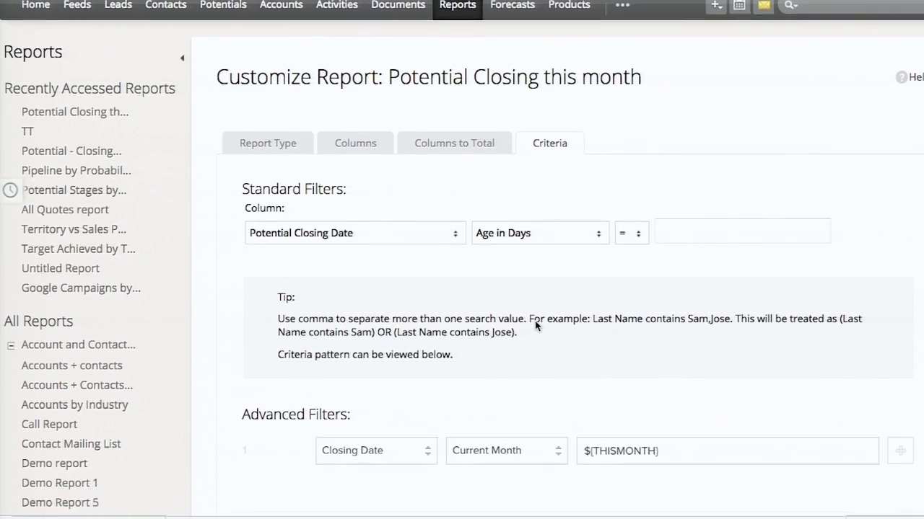
{"action": "scroll", "coordinate": [535, 325], "scroll_direction": "down", "scroll_amount": 1}
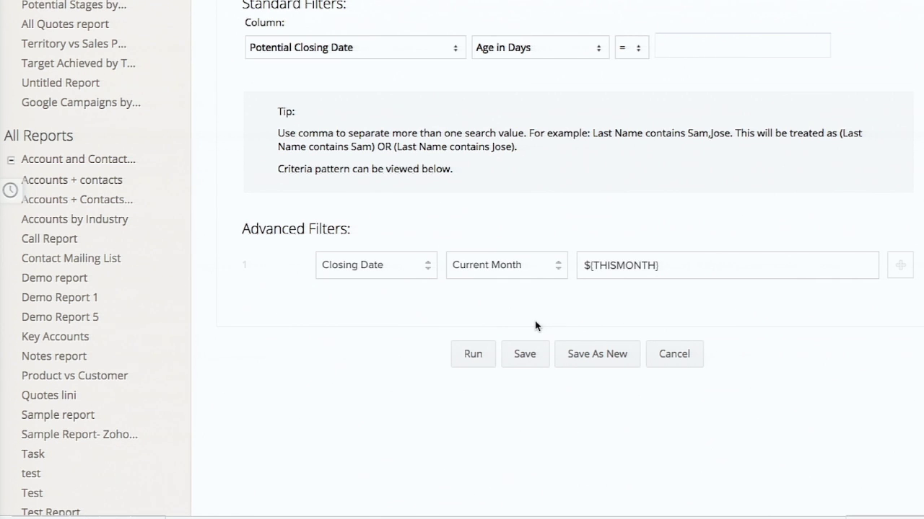
{"action": "scroll", "coordinate": [721, 157], "scroll_direction": "up", "scroll_amount": 4}
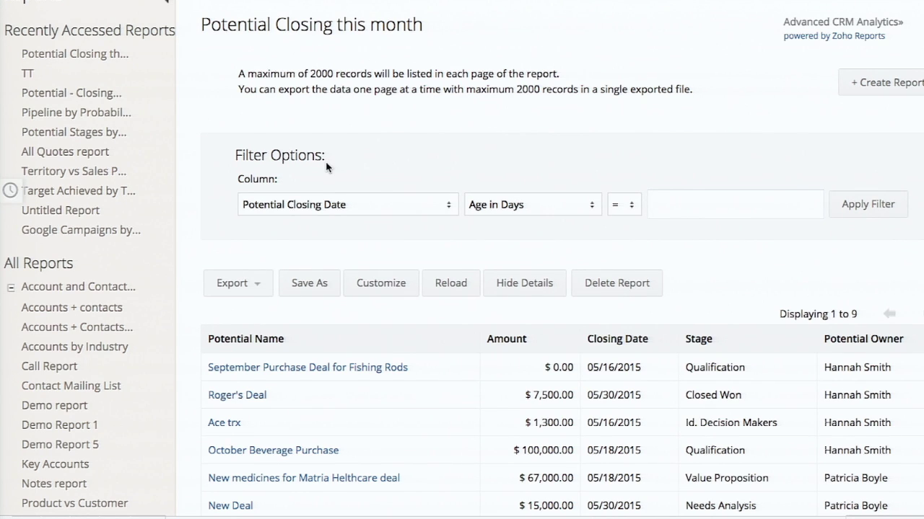
Filter the results to Current Week (05/17/2015–05/23/2015), leaving 5 potentials
{"action": "left_click", "coordinate": [533, 204]}
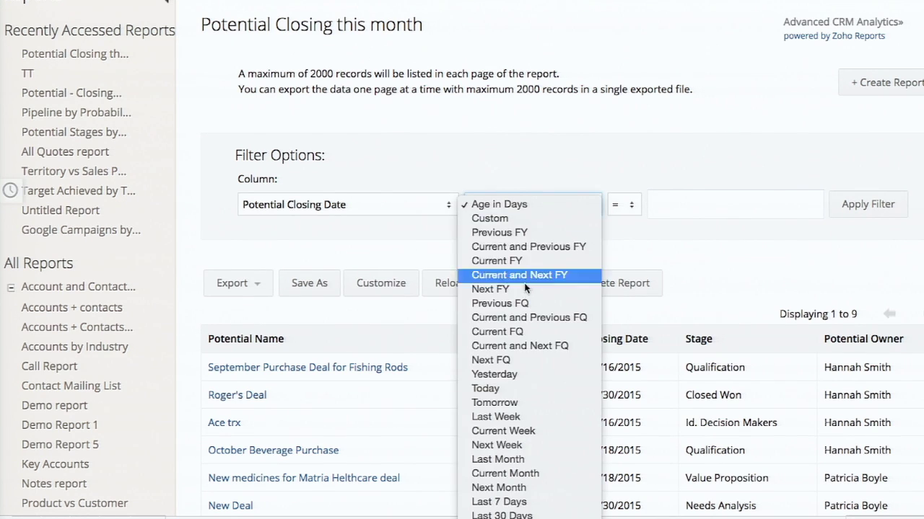
{"action": "left_click", "coordinate": [498, 390]}
{"action": "left_click", "coordinate": [790, 207]}
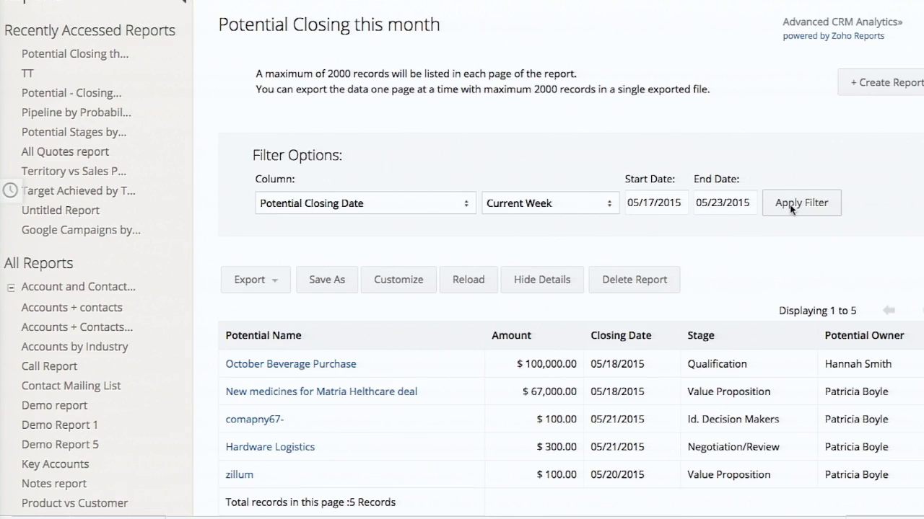
{"action": "scroll", "coordinate": [623, 139], "scroll_direction": "up", "scroll_amount": 1}
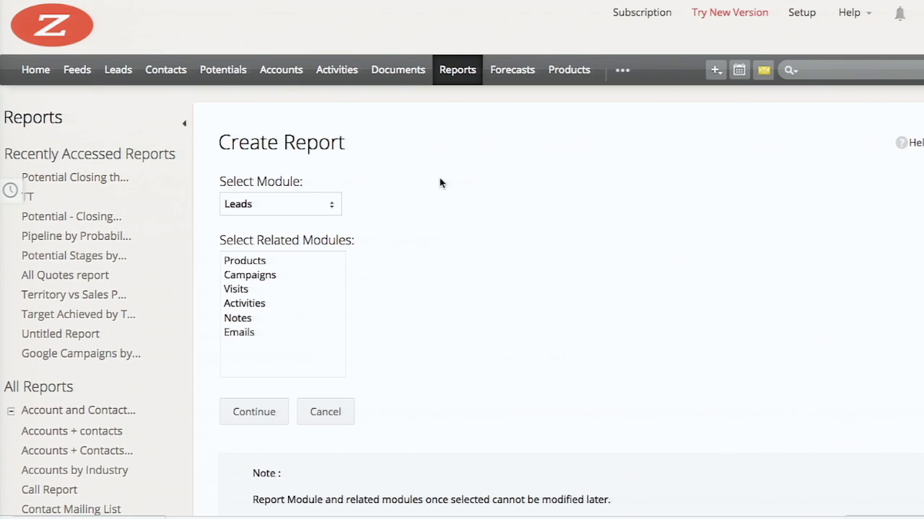
Start a Potentials summary report and add the Potential fields as columns
{"action": "left_click", "coordinate": [244, 206]}
{"action": "left_click", "coordinate": [246, 252]}
{"action": "left_click", "coordinate": [262, 414]}
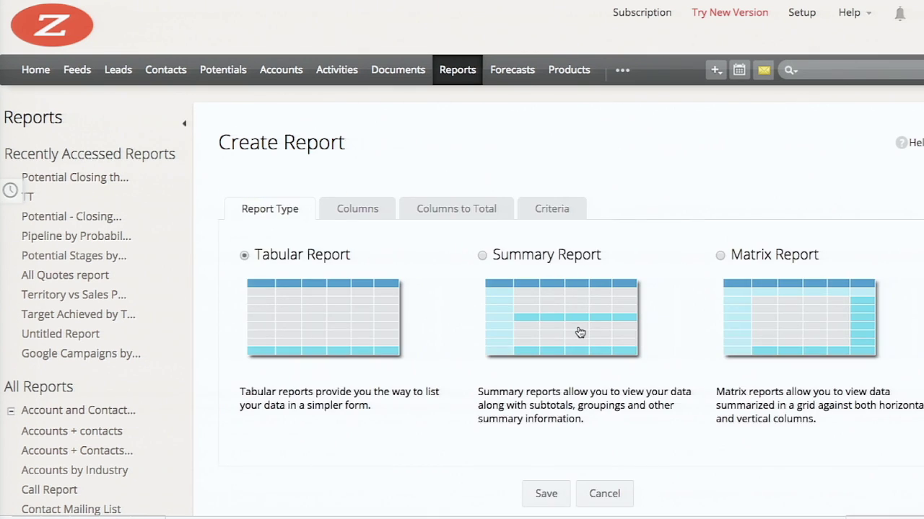
{"action": "left_click", "coordinate": [580, 333]}
{"action": "left_click", "coordinate": [357, 208]}
{"action": "left_click", "coordinate": [303, 307]}
{"action": "left_click", "coordinate": [277, 379], "text": "shift"}
{"action": "left_click", "coordinate": [446, 410]}
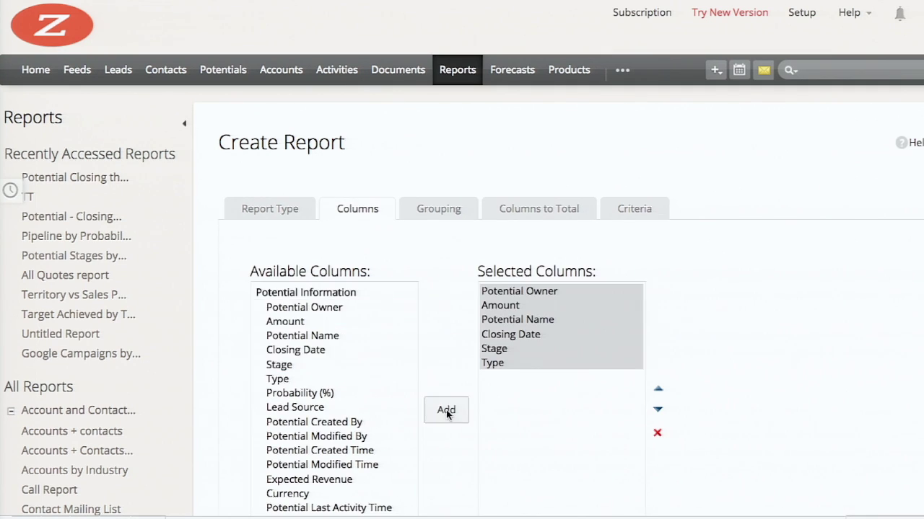
Group the summary by Potential Owner and sum the Amount column
{"action": "left_click", "coordinate": [440, 209]}
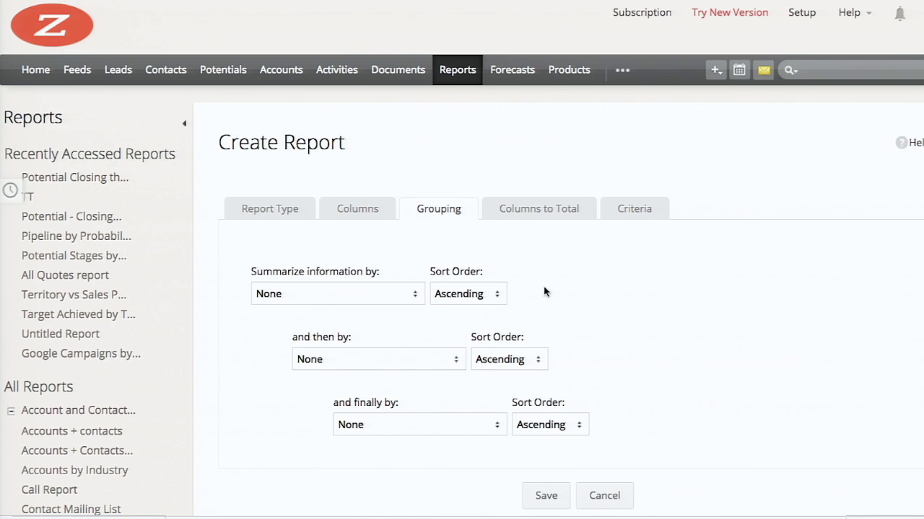
{"action": "left_click", "coordinate": [297, 295]}
{"action": "left_click", "coordinate": [560, 210]}
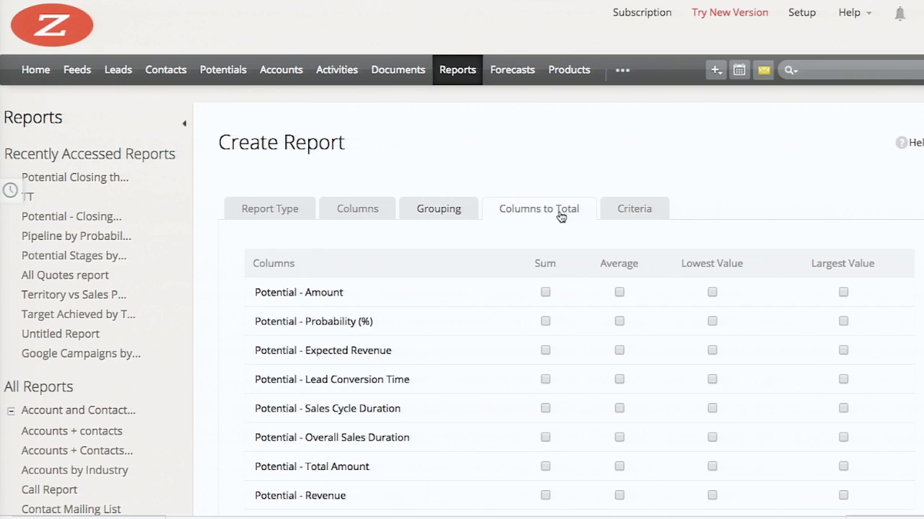
{"action": "left_click", "coordinate": [545, 292]}
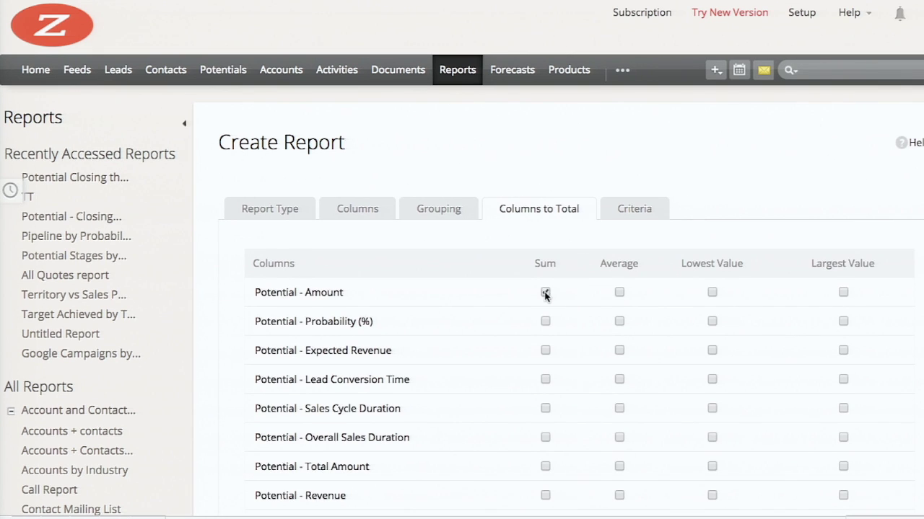
Add an advanced filter limiting Closing Date to the current month
{"action": "left_click", "coordinate": [613, 214]}
{"action": "scroll", "coordinate": [487, 345], "scroll_direction": "down", "scroll_amount": 3}
{"action": "left_click", "coordinate": [329, 282]}
{"action": "left_click", "coordinate": [348, 343]}
{"action": "left_click", "coordinate": [459, 282]}
{"action": "left_click", "coordinate": [477, 461]}
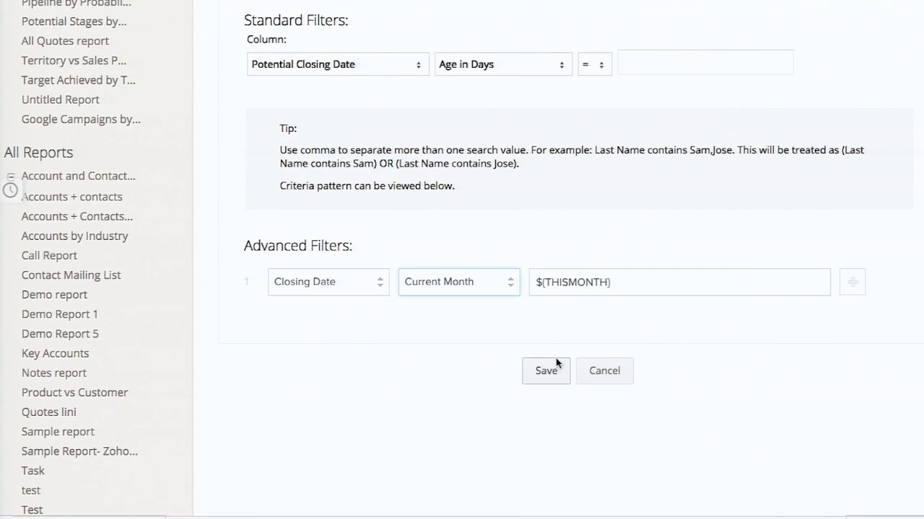
Save it as 'Potentials this month by owner' in Zoholics 2015 - CRM Demo Folder
{"action": "left_click", "coordinate": [546, 371]}
{"action": "type", "text": "Potentials this month by owner"}
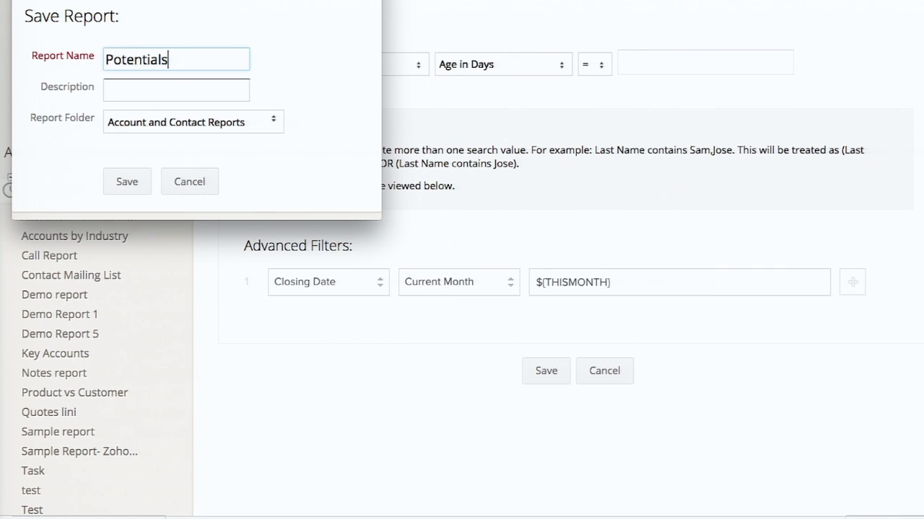
{"action": "left_click", "coordinate": [180, 122]}
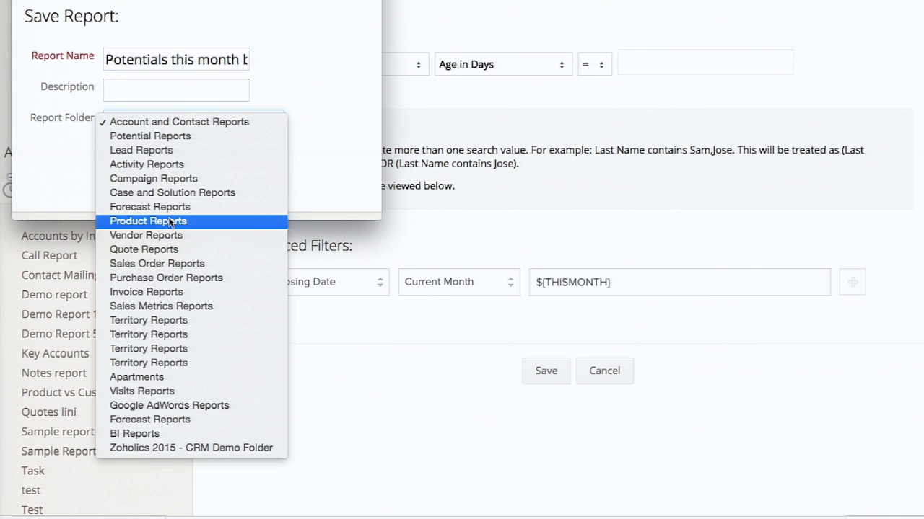
{"action": "left_click", "coordinate": [151, 448]}
{"action": "left_click", "coordinate": [127, 181]}
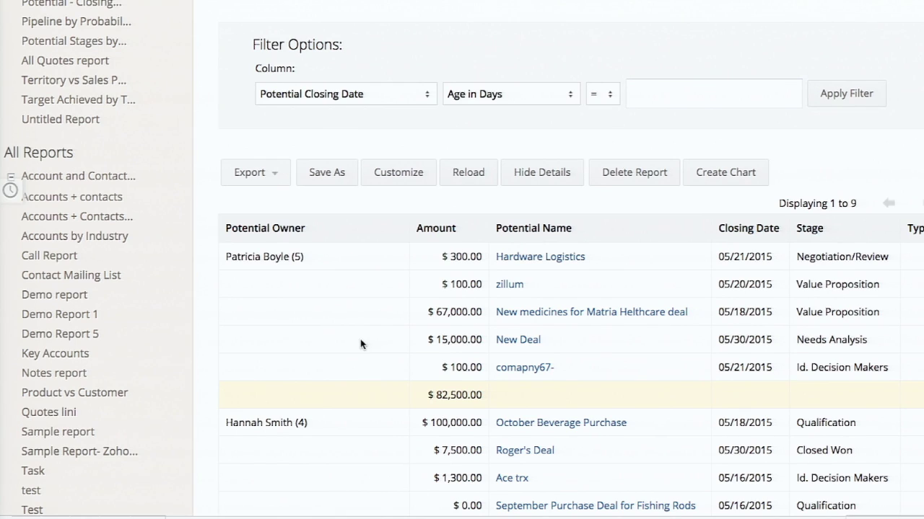
{"action": "scroll", "coordinate": [360, 344], "scroll_direction": "down", "scroll_amount": 3}
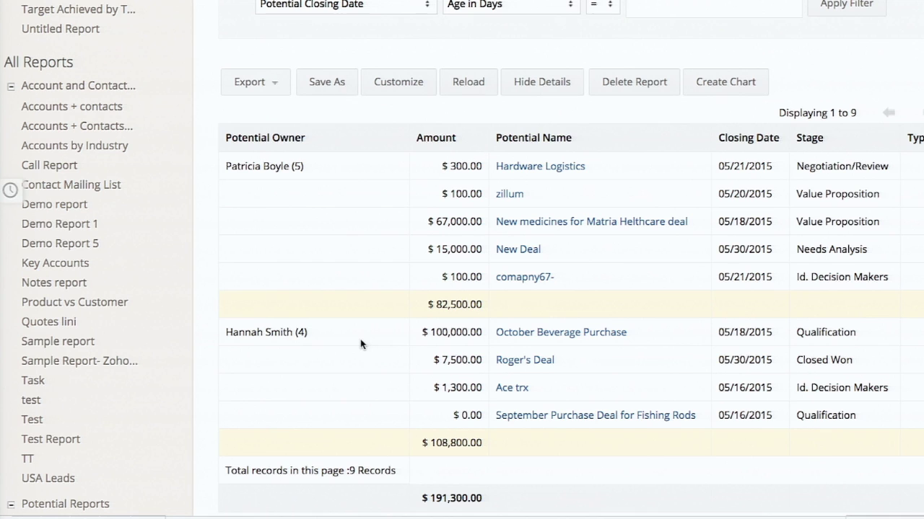
{"action": "scroll", "coordinate": [360, 345], "scroll_direction": "down", "scroll_amount": 1}
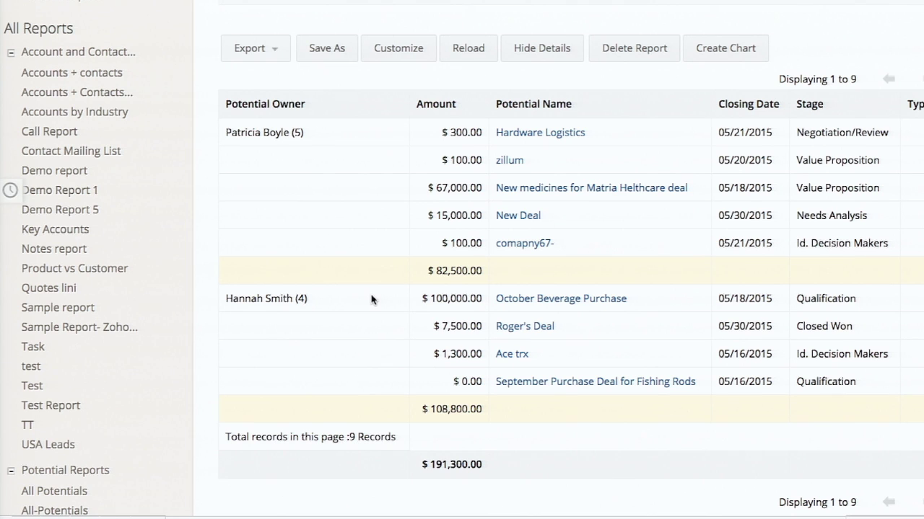
{"action": "scroll", "coordinate": [371, 294], "scroll_direction": "up", "scroll_amount": 5}
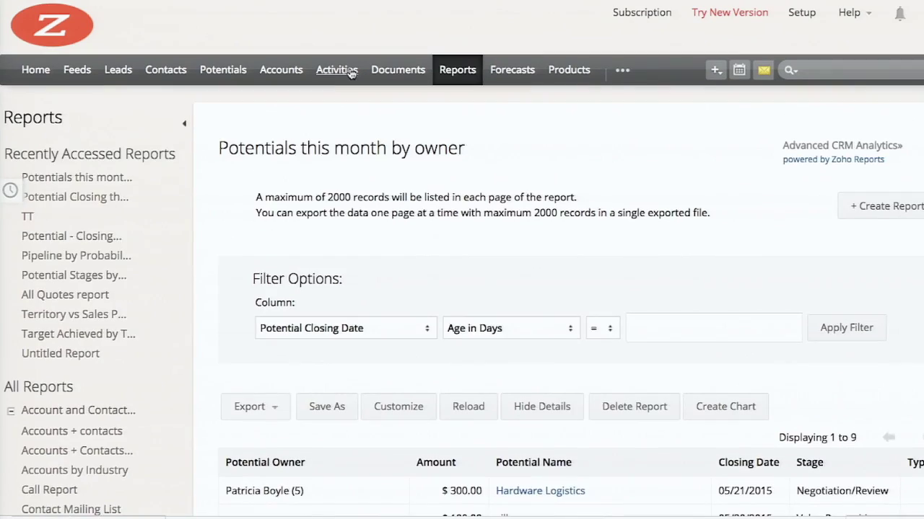
Start a Potentials matrix report with Accounts and Contacts as related modules
{"action": "left_click", "coordinate": [454, 70]}
{"action": "left_click", "coordinate": [303, 160]}
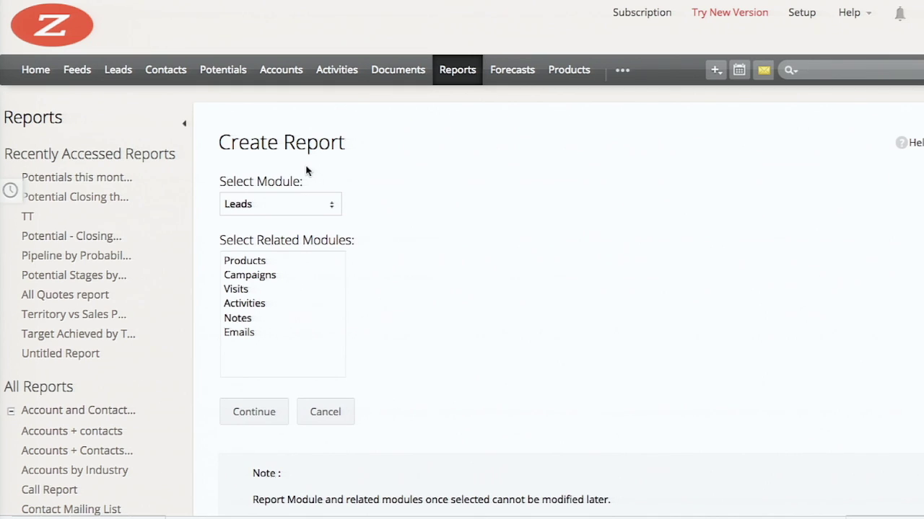
{"action": "left_click", "coordinate": [280, 205]}
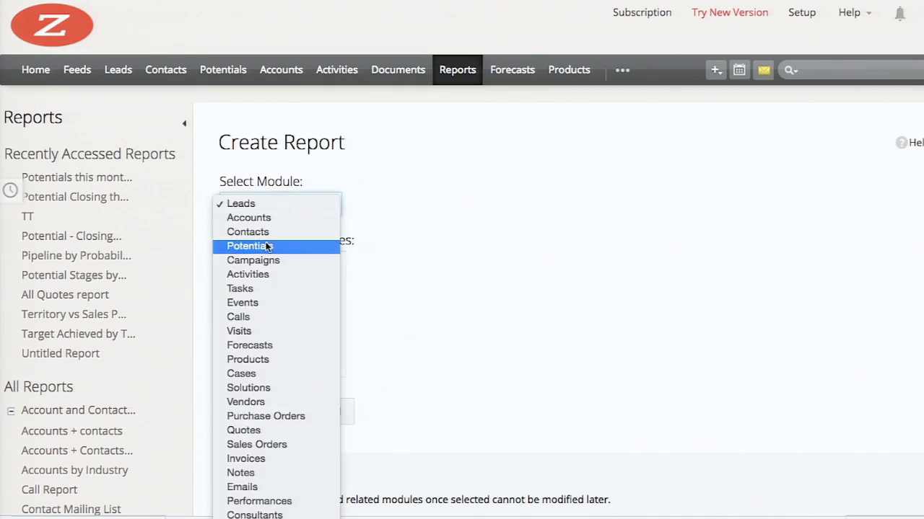
{"action": "left_click", "coordinate": [268, 243]}
{"action": "left_click_drag", "start_coordinate": [249, 260], "coordinate": [268, 274]}
{"action": "left_click", "coordinate": [254, 412]}
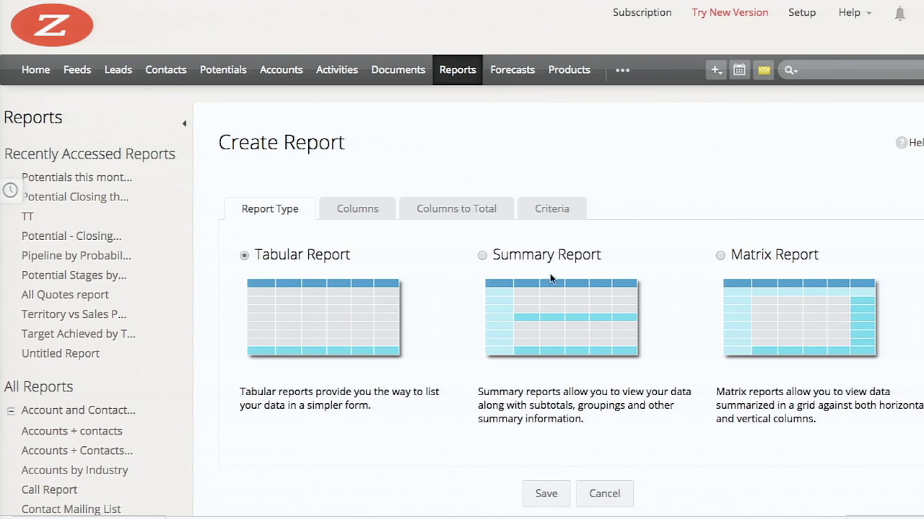
{"action": "left_click", "coordinate": [820, 315]}
Group rows by Potential Owner and columns by Industry, summing Amount
{"action": "left_click", "coordinate": [361, 209]}
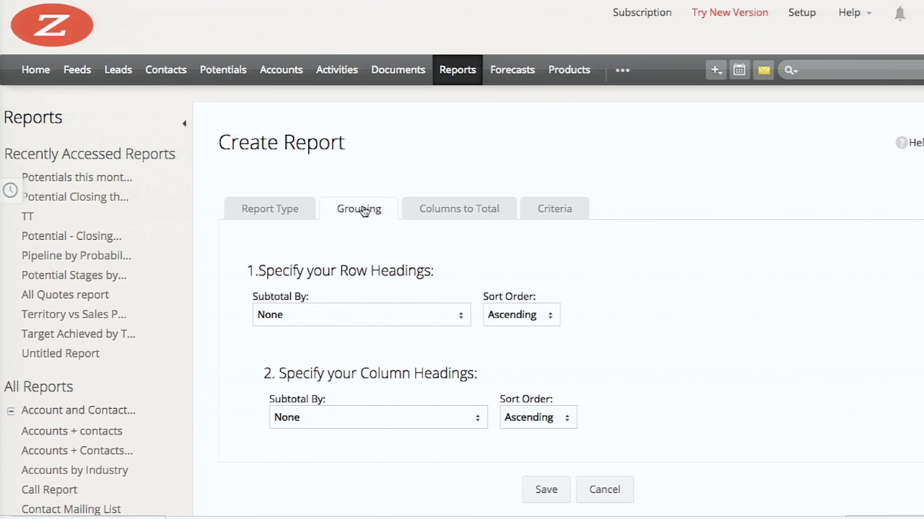
{"action": "left_click", "coordinate": [278, 318]}
{"action": "left_click", "coordinate": [286, 345]}
{"action": "left_click", "coordinate": [298, 418]}
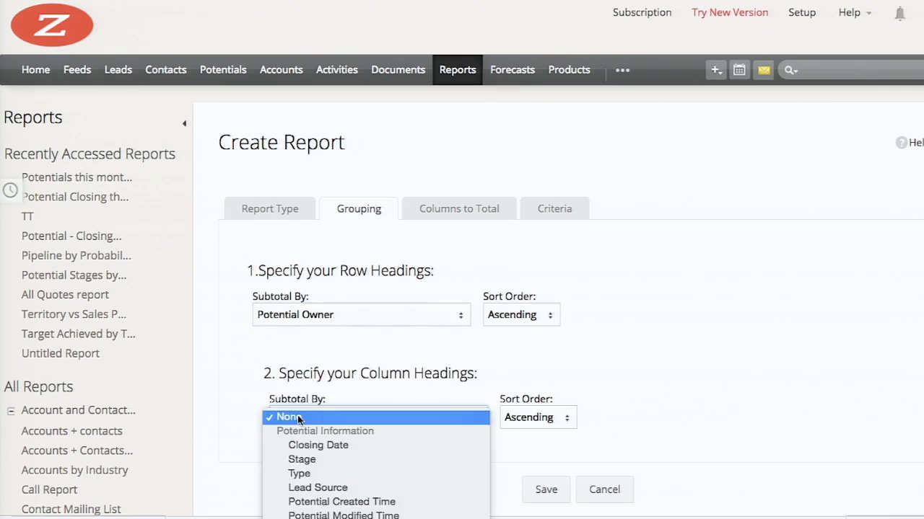
{"action": "scroll", "coordinate": [353, 440], "scroll_direction": "down", "scroll_amount": 10}
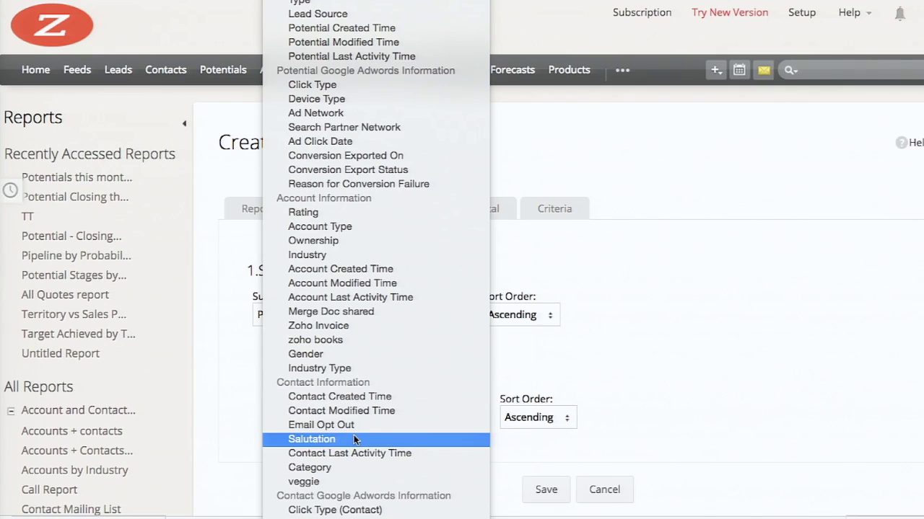
{"action": "left_click", "coordinate": [354, 255]}
{"action": "left_click", "coordinate": [463, 212]}
{"action": "left_click", "coordinate": [544, 292]}
Filter Closing Date to the current month
{"action": "left_click", "coordinate": [552, 213]}
{"action": "scroll", "coordinate": [346, 284], "scroll_direction": "down", "scroll_amount": 4}
{"action": "left_click", "coordinate": [346, 283]}
{"action": "left_click", "coordinate": [326, 355]}
{"action": "left_click", "coordinate": [338, 281]}
{"action": "left_click", "coordinate": [303, 262]}
Save it as 'Potentials owner by industry - closing this month' in Zoholics 2015 - CRM Demo Folder
{"action": "left_click", "coordinate": [546, 365]}
{"action": "type", "text": "Potne"}
{"action": "key", "text": "BackSpace"}
{"action": "key", "text": "BackSpace"}
{"action": "type", "text": "entials owner by industry - closing this month"}
{"action": "left_click", "coordinate": [225, 132]}
{"action": "left_click", "coordinate": [150, 406]}
{"action": "left_click", "coordinate": [127, 181]}
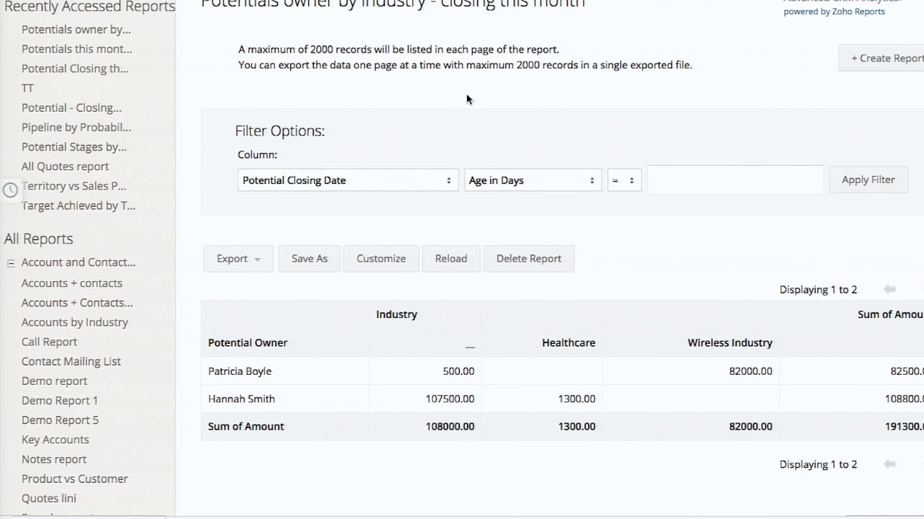
Open Dashboards from the additional modules menu to view the Potential Dashboards
{"action": "scroll", "coordinate": [466, 94], "scroll_direction": "up", "scroll_amount": 3}
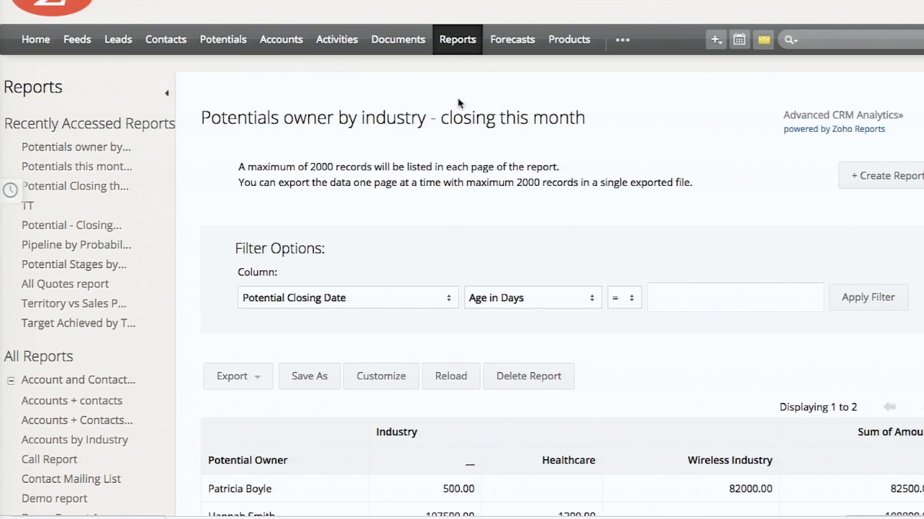
{"action": "left_click", "coordinate": [621, 40]}
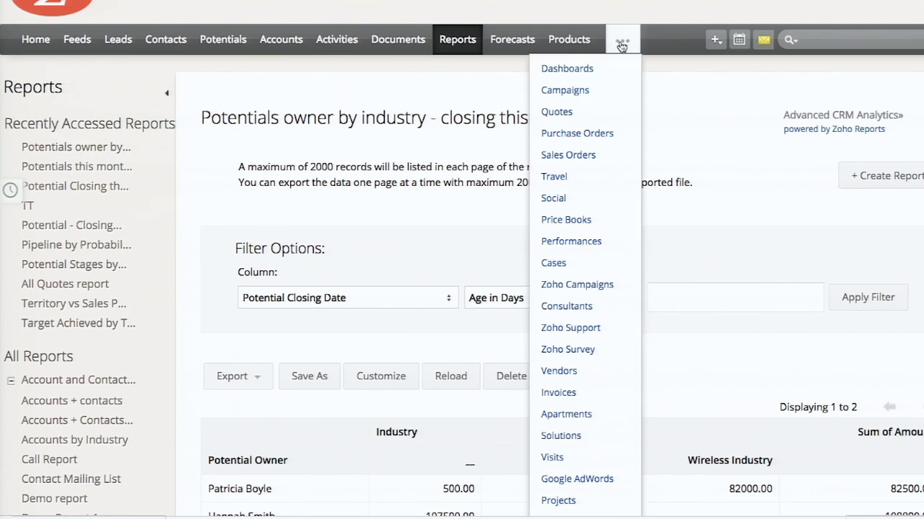
{"action": "left_click", "coordinate": [664, 68]}
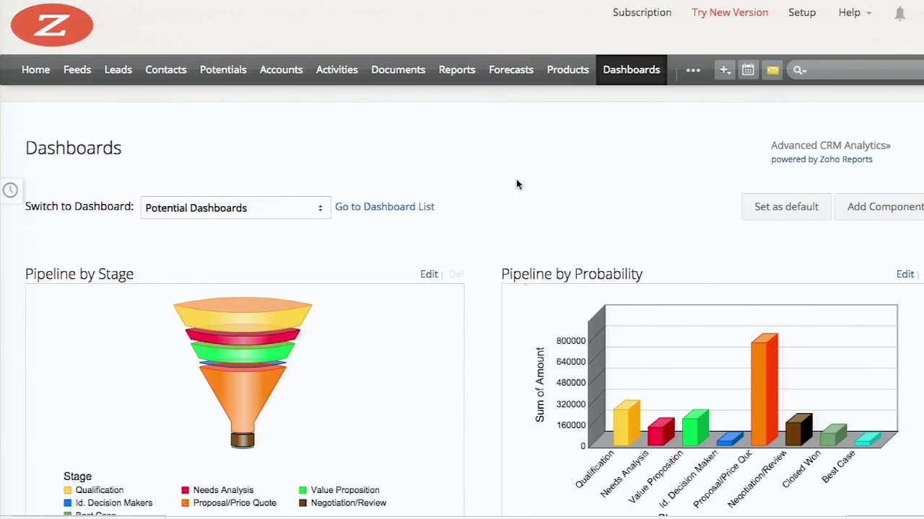
Add a component named 'Chart on Potentials by owners' sourced from Potentials this month by owner
{"action": "scroll", "coordinate": [516, 184], "scroll_direction": "down", "scroll_amount": 1}
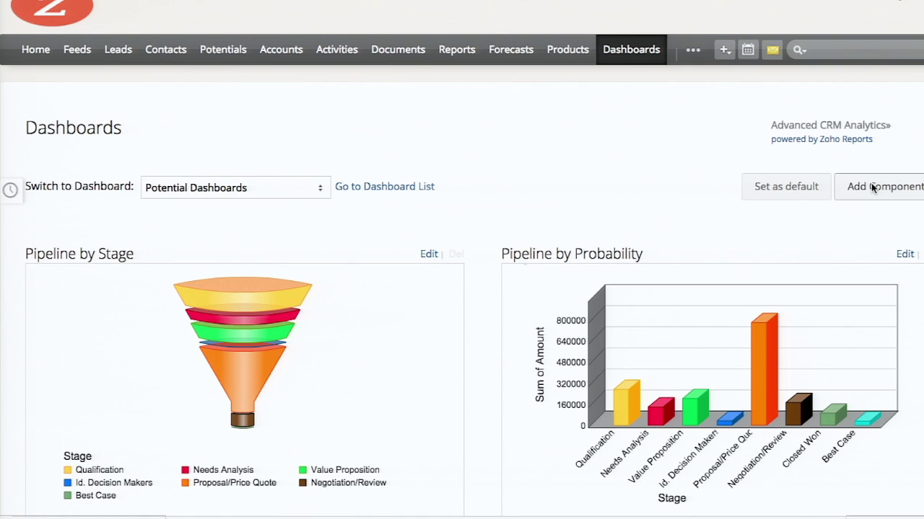
{"action": "left_click", "coordinate": [873, 187]}
{"action": "left_click", "coordinate": [313, 277]}
{"action": "type", "text": "Chart on Potentials by owners"}
{"action": "left_click", "coordinate": [292, 317]}
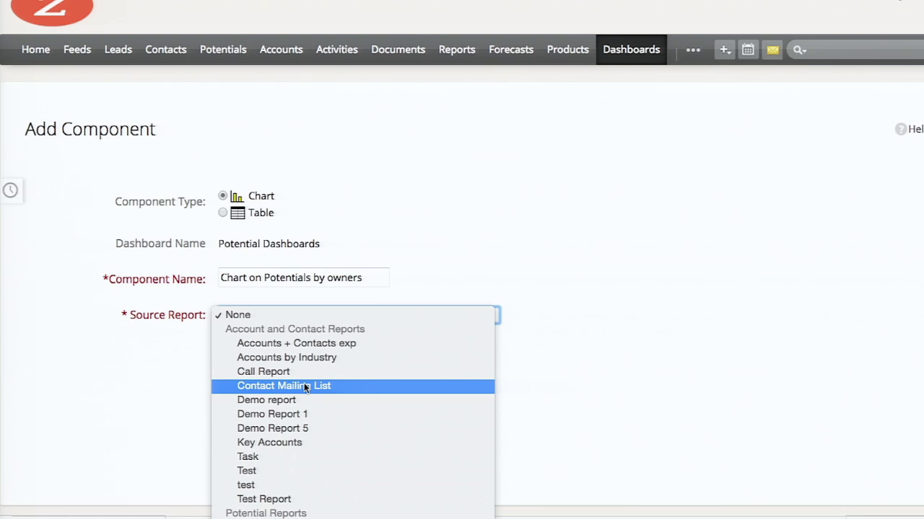
{"action": "scroll", "coordinate": [305, 388], "scroll_direction": "down", "scroll_amount": 15}
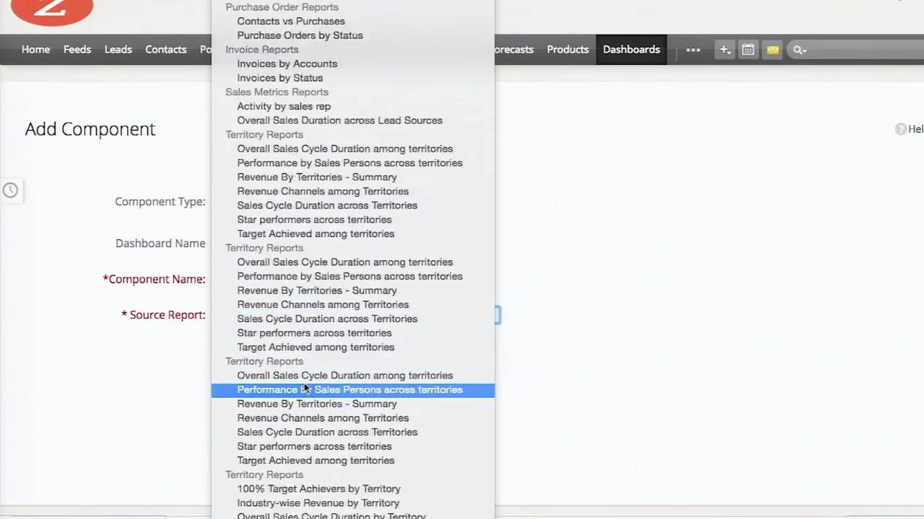
{"action": "scroll", "coordinate": [304, 388], "scroll_direction": "down", "scroll_amount": 5}
{"action": "left_click", "coordinate": [330, 509]}
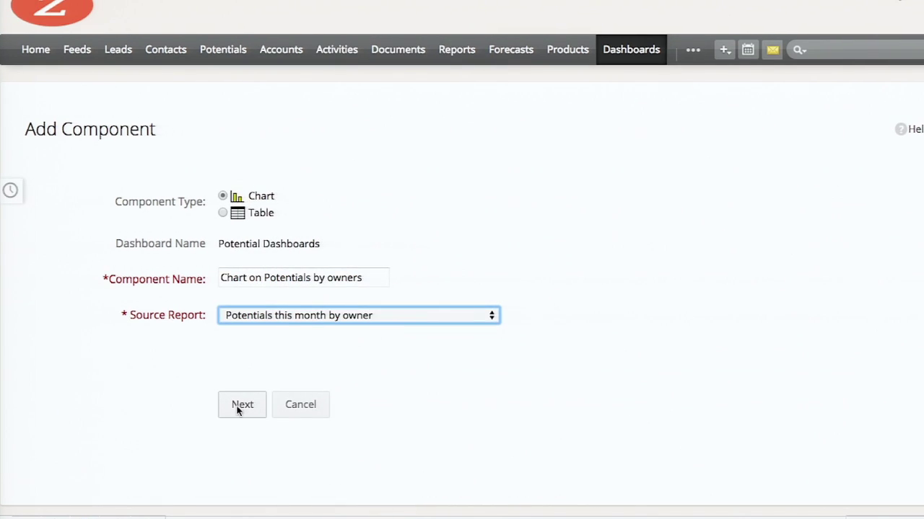
Make it a vertical bar chart plotting Sum of Amount on the Y-axis and finish
{"action": "left_click", "coordinate": [239, 407]}
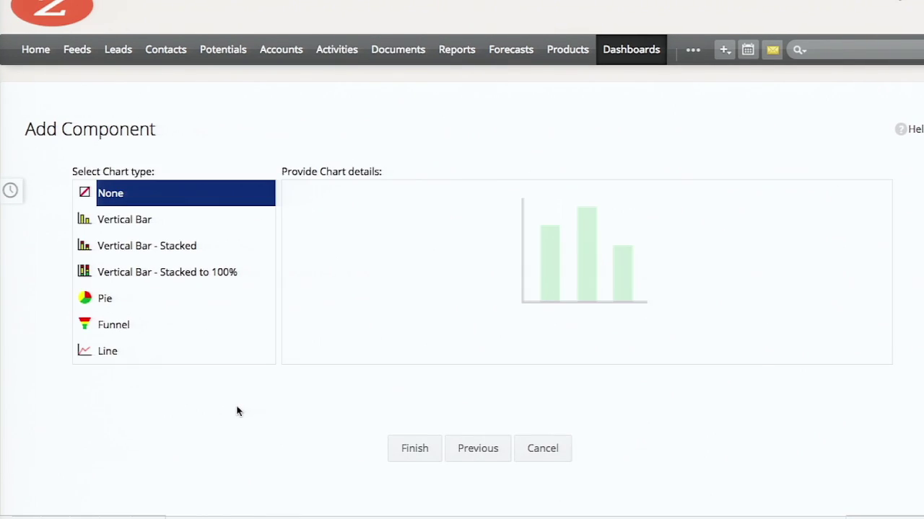
{"action": "left_click", "coordinate": [126, 228]}
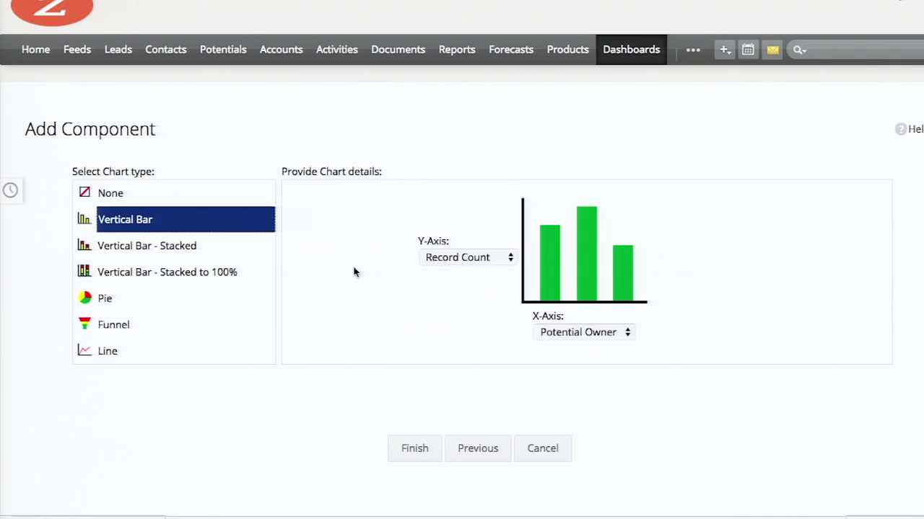
{"action": "left_click", "coordinate": [479, 257]}
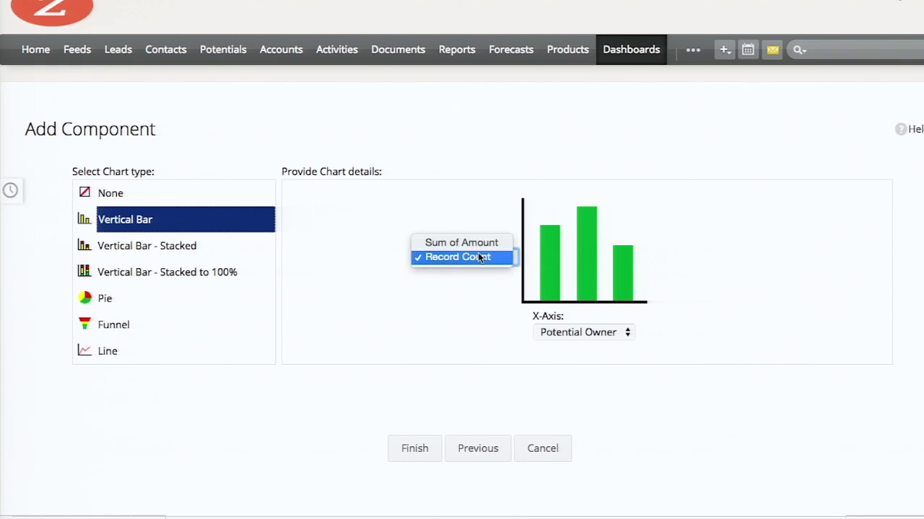
{"action": "left_click", "coordinate": [476, 244]}
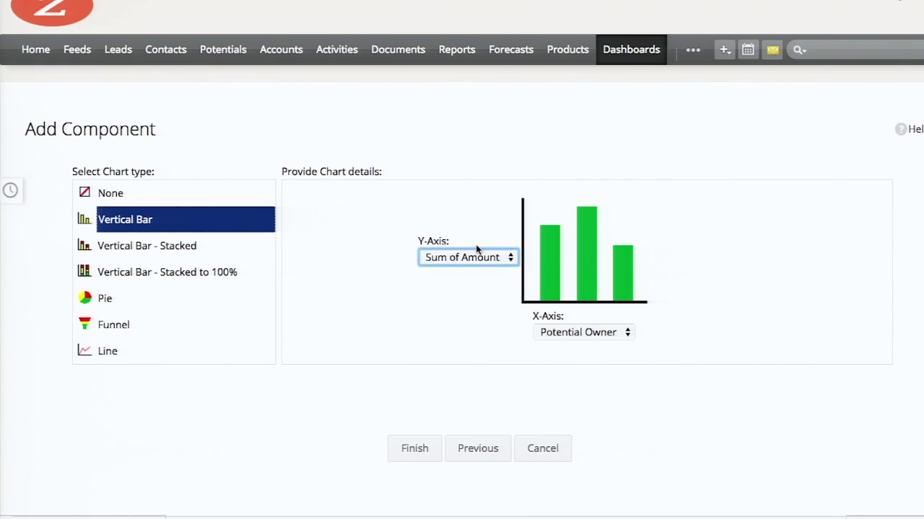
{"action": "left_click", "coordinate": [411, 453]}
{"action": "scroll", "coordinate": [474, 434], "scroll_direction": "down", "scroll_amount": 10}
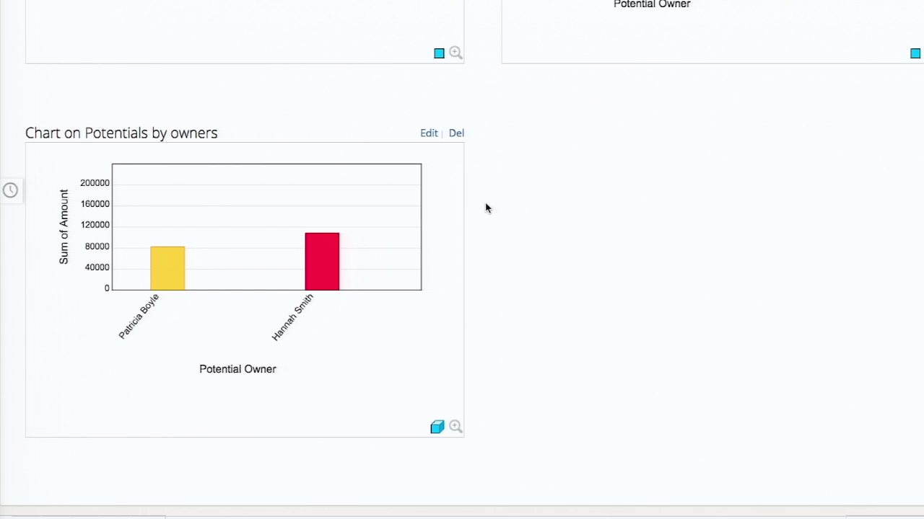
Scroll back up from the new owners chart and go to the Home page
{"action": "scroll", "coordinate": [487, 207], "scroll_direction": "up", "scroll_amount": 12}
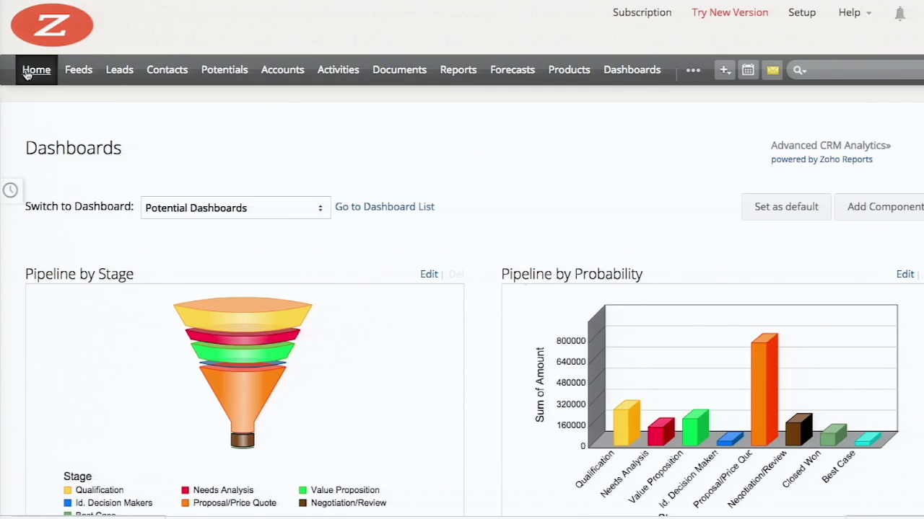
{"action": "left_click", "coordinate": [26, 75]}
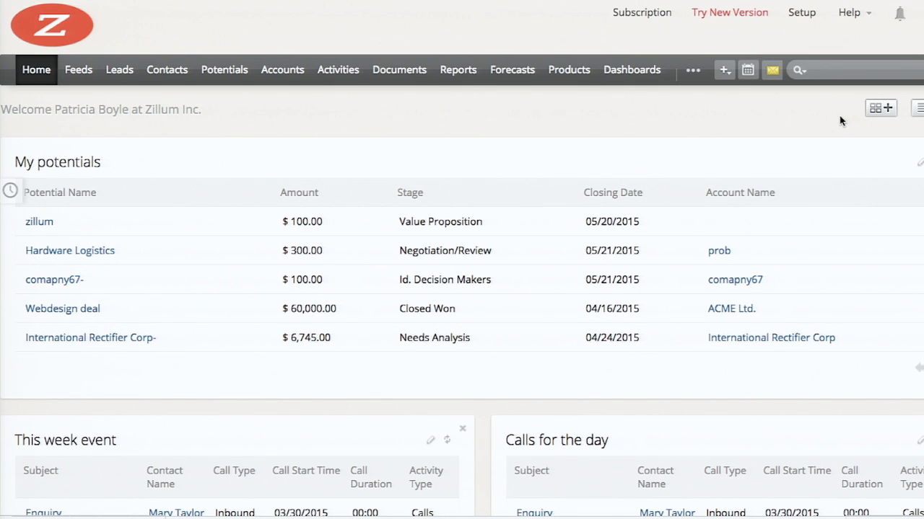
Add a Dashboards component 'Potential - Stack Chart' showing the Chart on Potentials by owners
{"action": "left_click", "coordinate": [886, 110]}
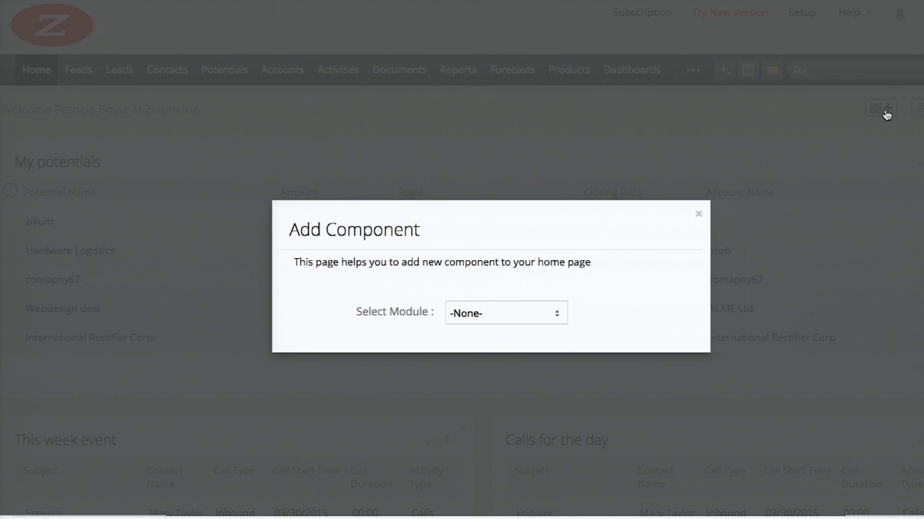
{"action": "left_click", "coordinate": [495, 232]}
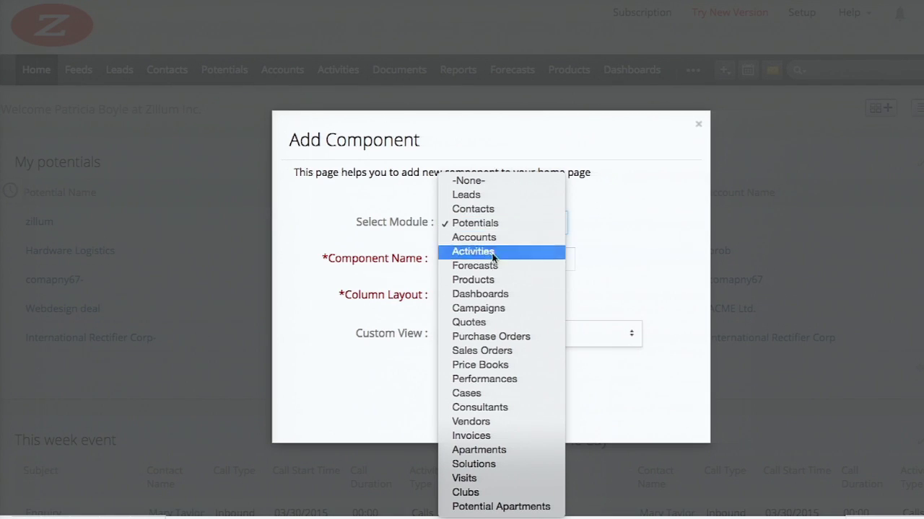
{"action": "left_click", "coordinate": [478, 293]}
{"action": "left_click", "coordinate": [458, 262]}
{"action": "type", "text": "tential - Stack Chart"}
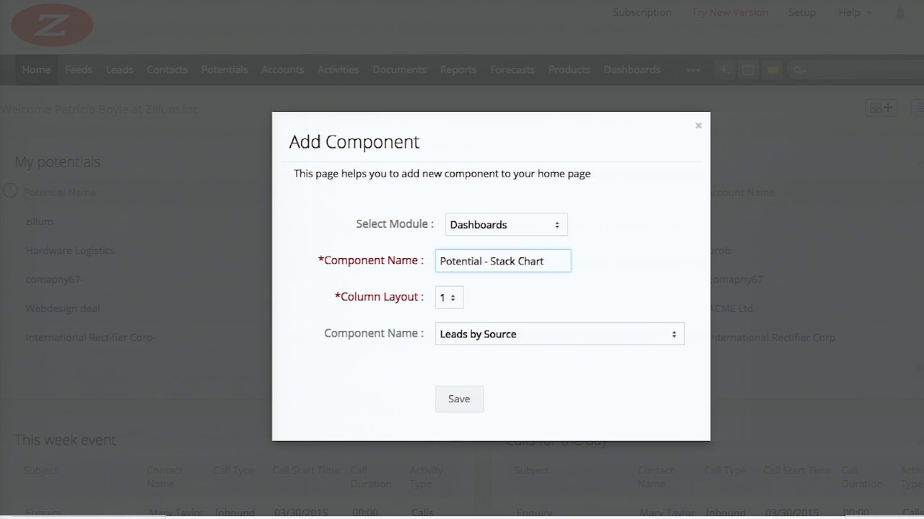
{"action": "left_click", "coordinate": [559, 334]}
{"action": "scroll", "coordinate": [483, 494], "scroll_direction": "down", "scroll_amount": 1}
{"action": "left_click", "coordinate": [484, 494]}
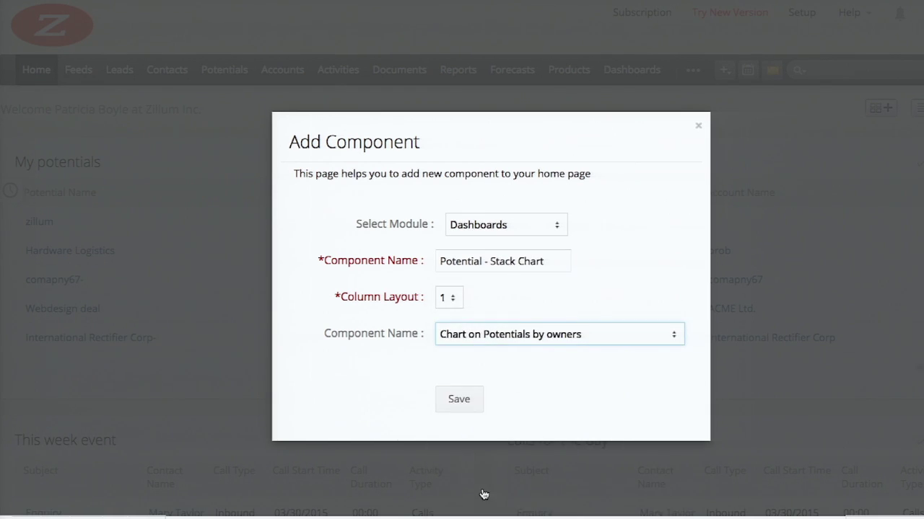
{"action": "left_click", "coordinate": [466, 408]}
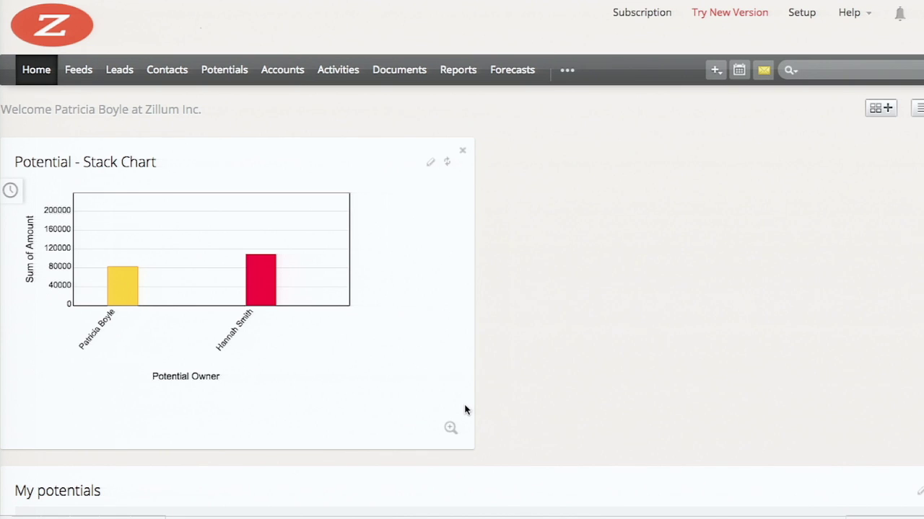
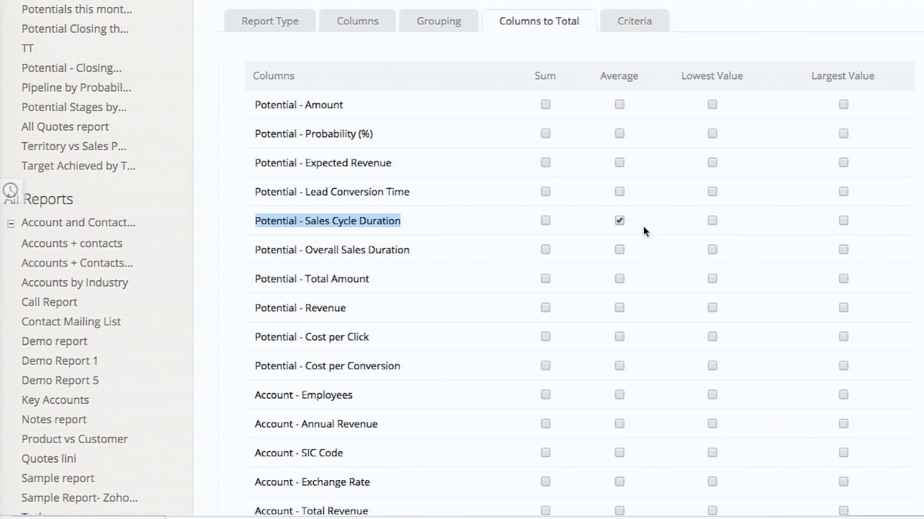
Open the potentials report's Criteria filters, then scroll down and choose Save Report
{"action": "scroll", "coordinate": [642, 144], "scroll_direction": "up", "scroll_amount": 1}
{"action": "left_click", "coordinate": [642, 75]}
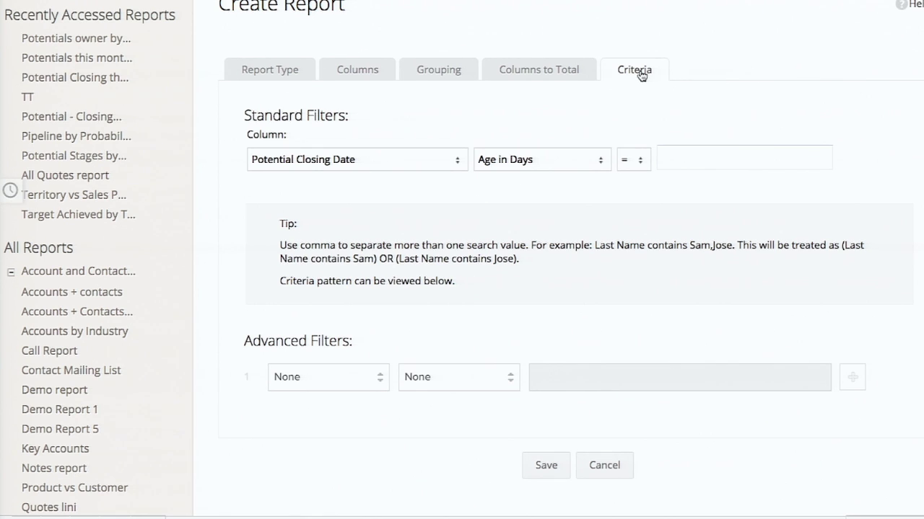
{"action": "scroll", "coordinate": [652, 238], "scroll_direction": "down", "scroll_amount": 5}
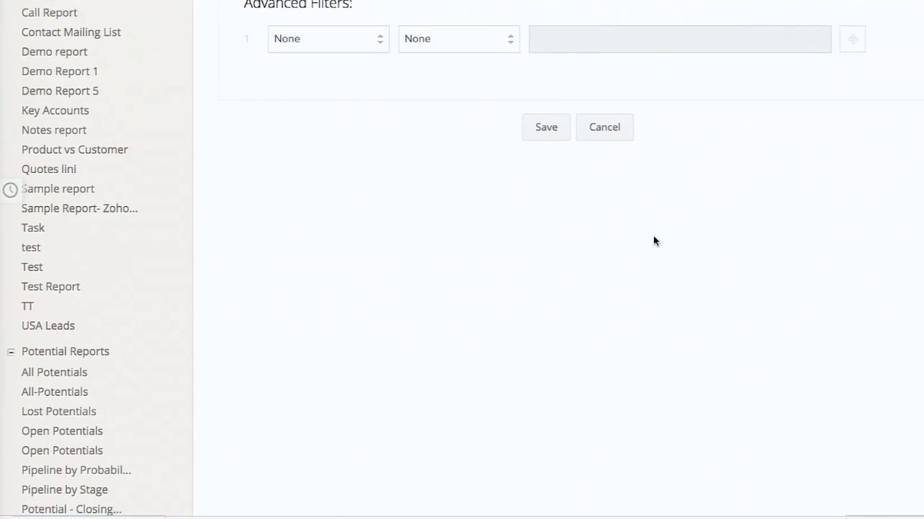
{"action": "left_click", "coordinate": [547, 127]}
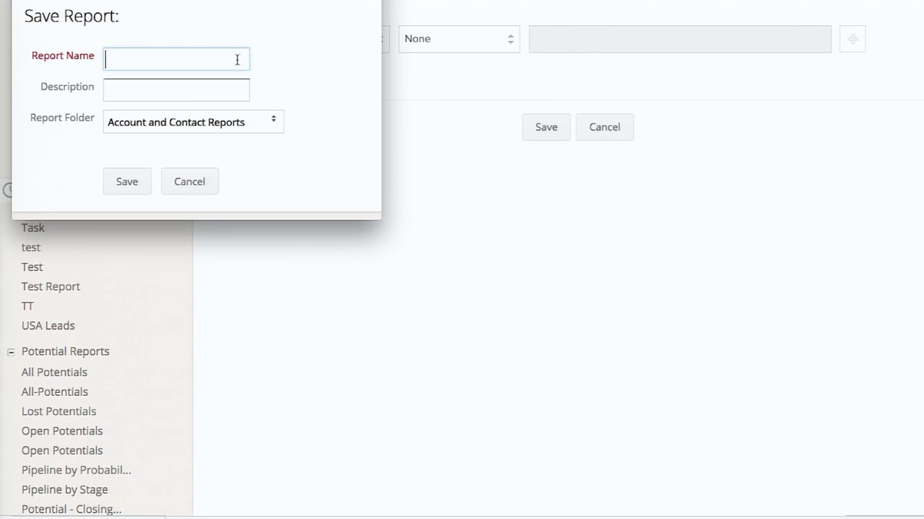
Name it 'Potentials across Industry - Avg Sales Cycle', file it in Zoholics 2015 - CRM Demo Folder, save, and review the results
{"action": "type", "text": "Potentials across"}
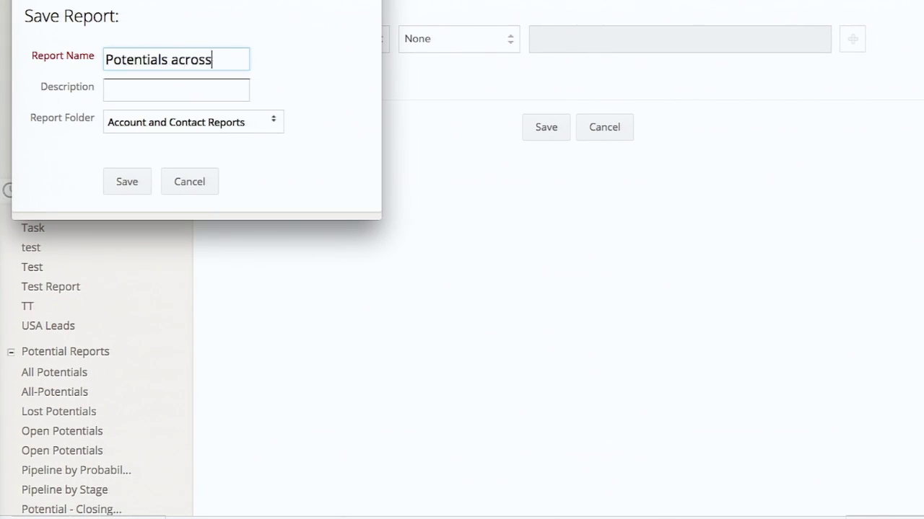
{"action": "type", "text": " Industry - Avg Sales Cycle"}
{"action": "left_click", "coordinate": [257, 121]}
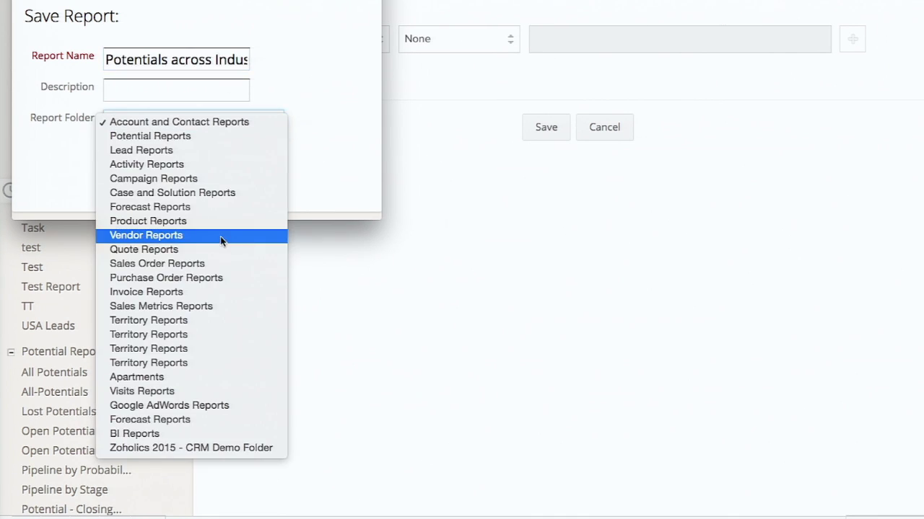
{"action": "left_click", "coordinate": [202, 443]}
{"action": "left_click", "coordinate": [127, 181]}
{"action": "scroll", "coordinate": [255, 209], "scroll_direction": "down", "scroll_amount": 15}
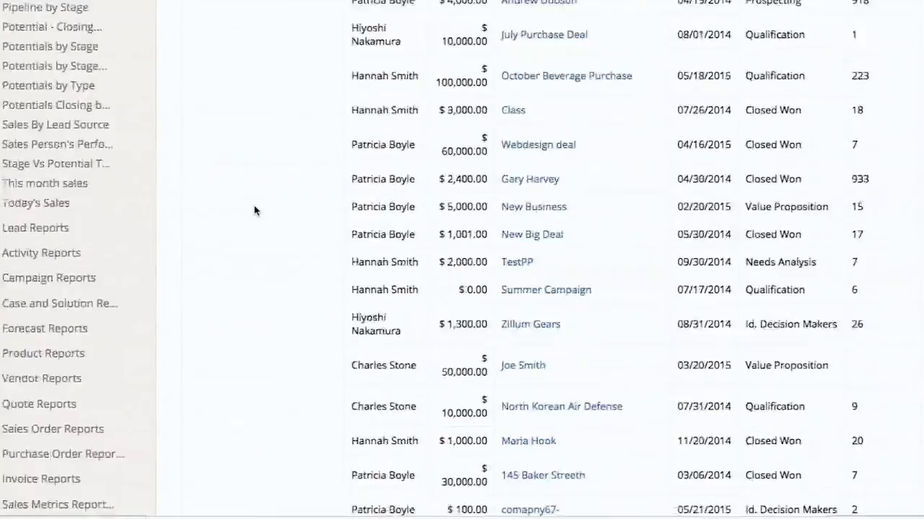
{"action": "scroll", "coordinate": [255, 210], "scroll_direction": "down", "scroll_amount": 10}
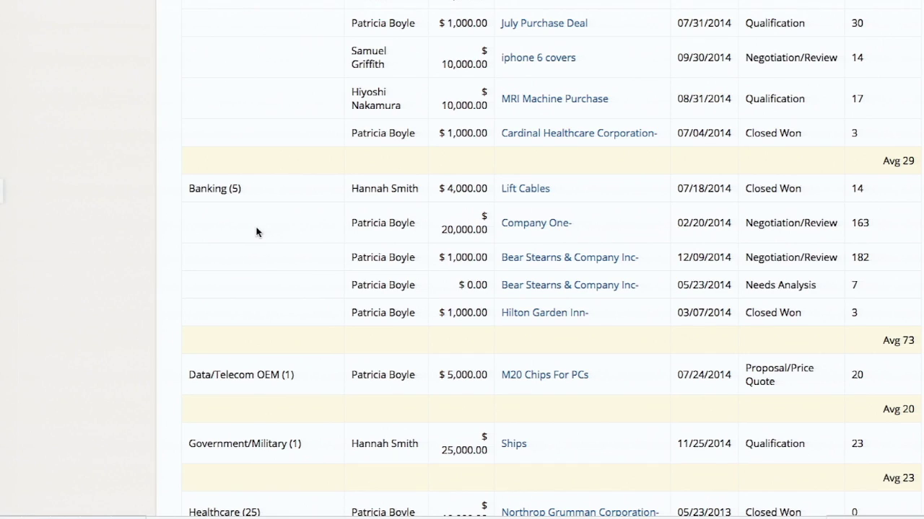
{"action": "scroll", "coordinate": [256, 232], "scroll_direction": "down", "scroll_amount": 2}
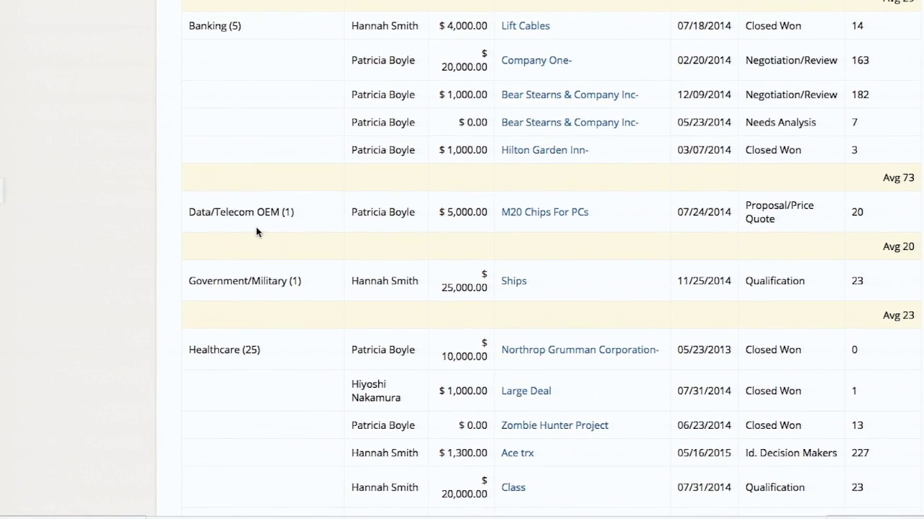
{"action": "scroll", "coordinate": [256, 231], "scroll_direction": "down", "scroll_amount": 10}
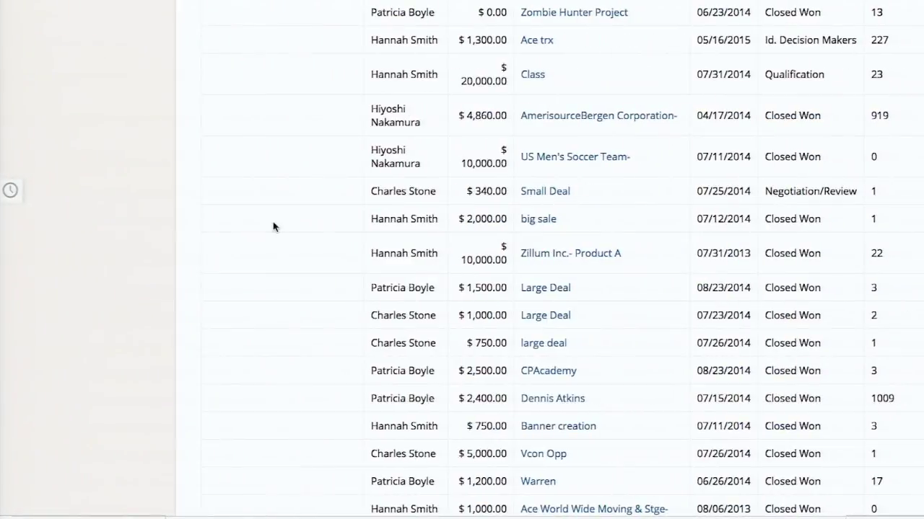
From Reports home, create a report on the Accounts module with Notes as a related module
{"action": "scroll", "coordinate": [273, 226], "scroll_direction": "up", "scroll_amount": 15}
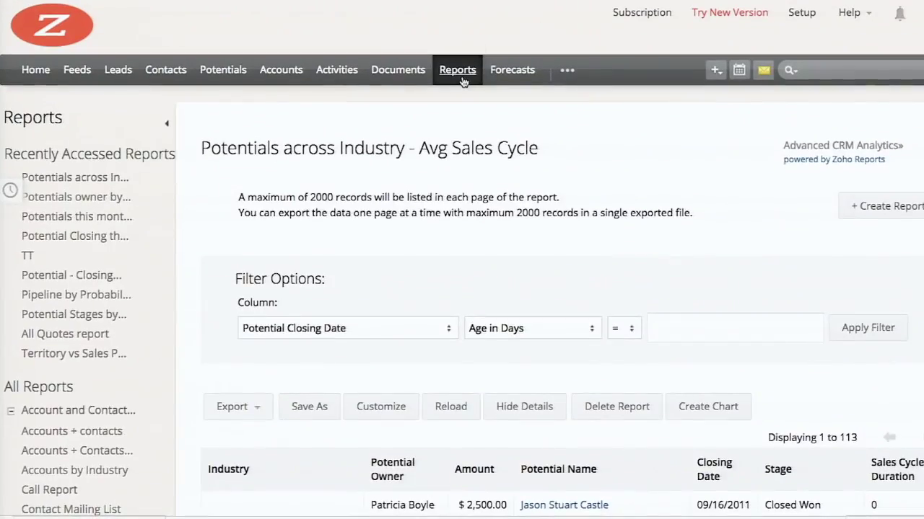
{"action": "left_click", "coordinate": [463, 82]}
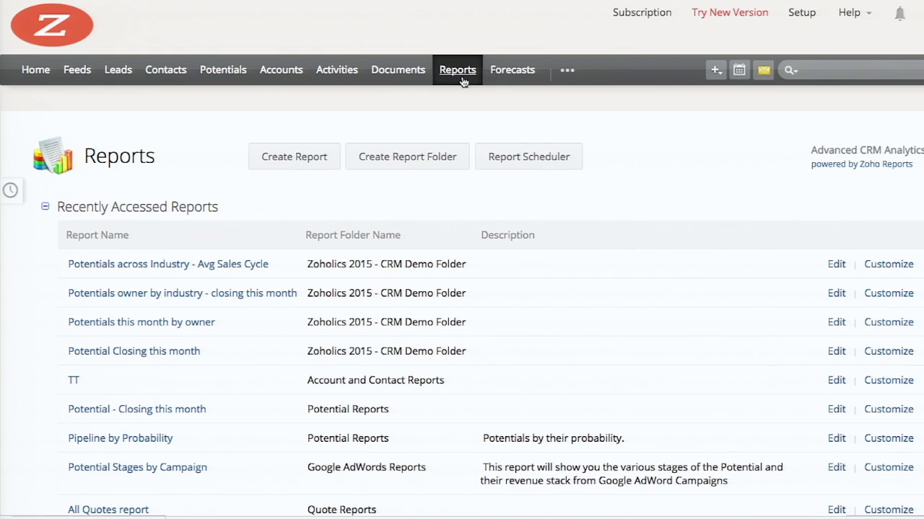
{"action": "left_click", "coordinate": [300, 157]}
{"action": "left_click", "coordinate": [264, 204]}
{"action": "left_click", "coordinate": [264, 214]}
{"action": "scroll", "coordinate": [328, 290], "scroll_direction": "down", "scroll_amount": 3}
{"action": "left_click", "coordinate": [242, 336]}
{"action": "scroll", "coordinate": [268, 340], "scroll_direction": "up", "scroll_amount": 1}
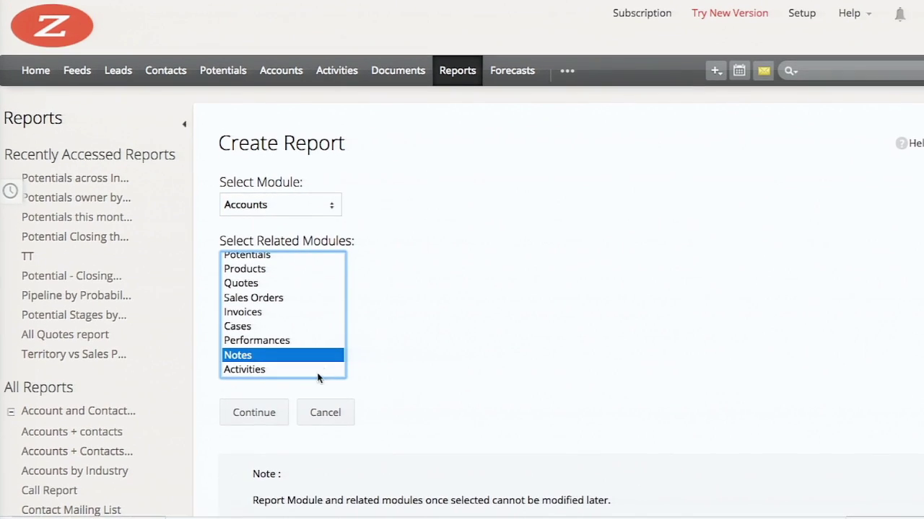
{"action": "left_click", "coordinate": [264, 412]}
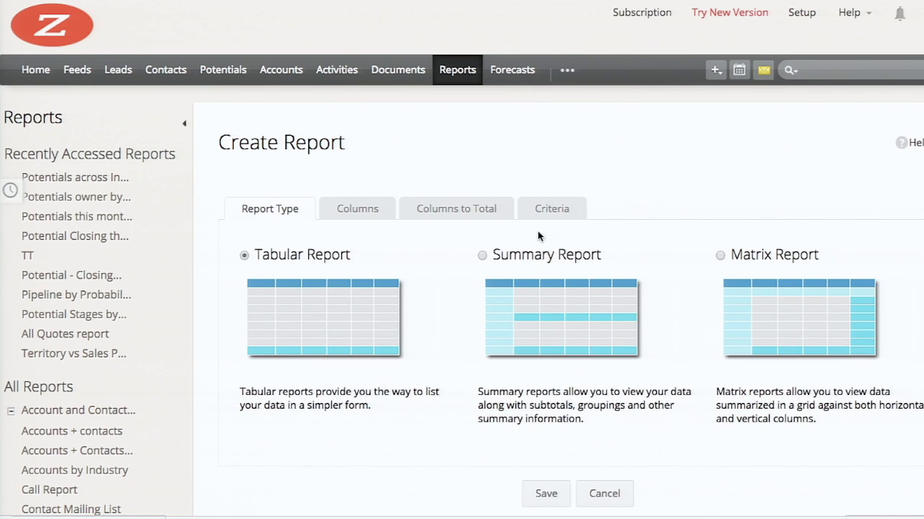
Add Account Owner, Account Name, Industry and Account Last Activity Time as report columns
{"action": "left_click", "coordinate": [345, 207]}
{"action": "left_click", "coordinate": [323, 310]}
{"action": "left_click", "coordinate": [433, 415]}
{"action": "left_click", "coordinate": [339, 336]}
{"action": "left_click", "coordinate": [445, 409]}
{"action": "scroll", "coordinate": [383, 386], "scroll_direction": "down", "scroll_amount": 3}
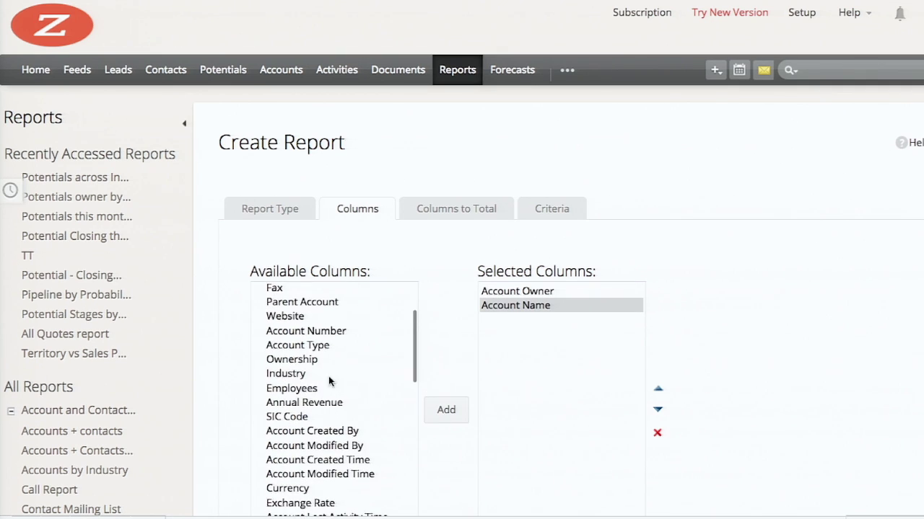
{"action": "left_click", "coordinate": [289, 373]}
{"action": "left_click", "coordinate": [445, 409]}
{"action": "scroll", "coordinate": [354, 422], "scroll_direction": "down", "scroll_amount": 1}
{"action": "left_click", "coordinate": [354, 411]}
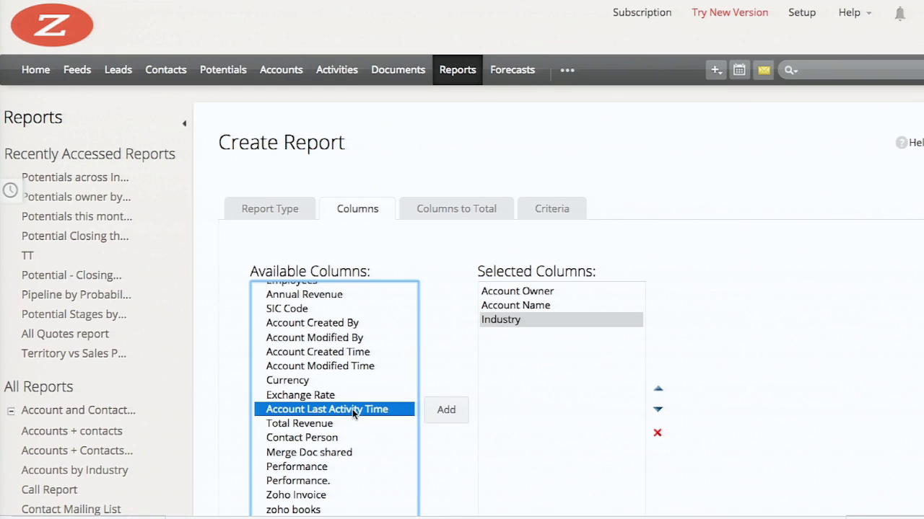
{"action": "left_click", "coordinate": [447, 410]}
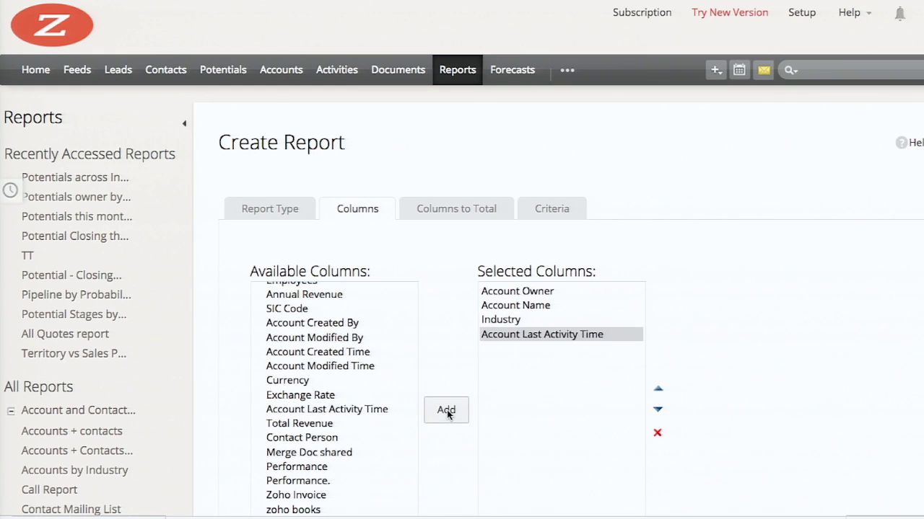
Add an advanced filter: Account Last Activity Time, Age in Days > 30, then choose Save
{"action": "left_click", "coordinate": [467, 216]}
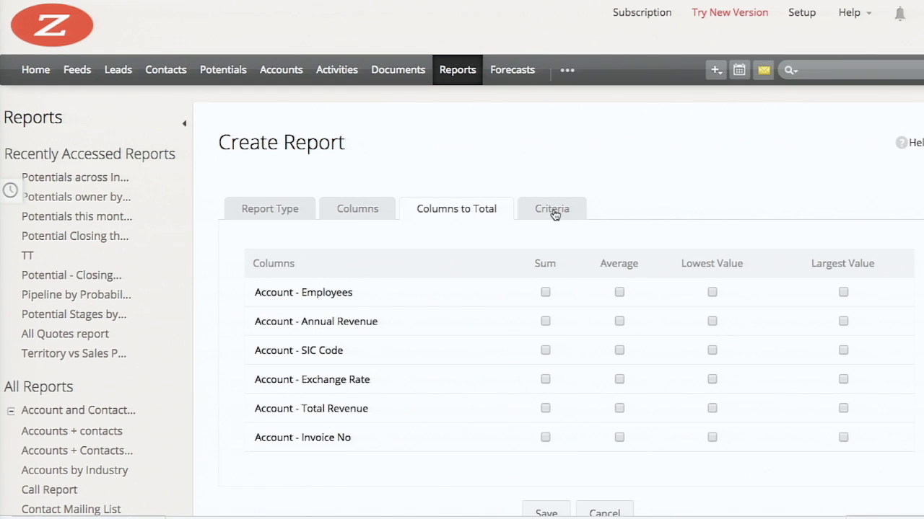
{"action": "left_click", "coordinate": [552, 213]}
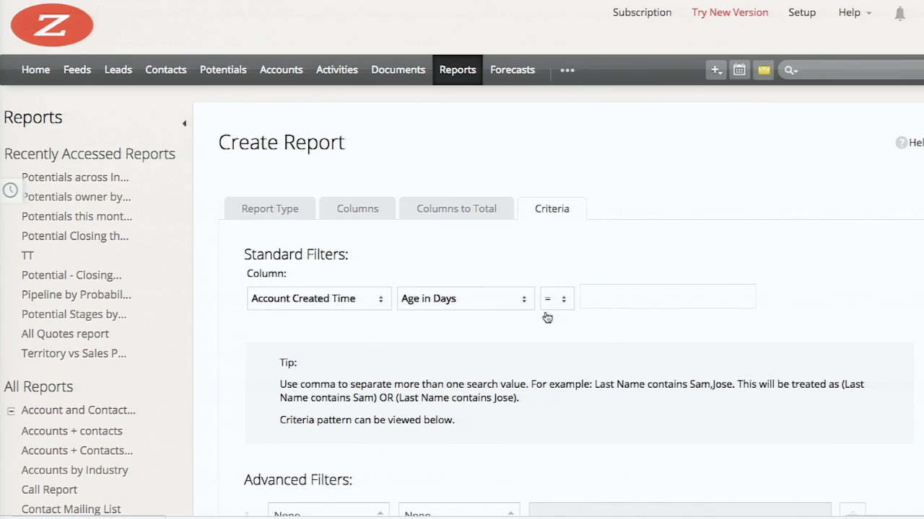
{"action": "scroll", "coordinate": [543, 339], "scroll_direction": "down", "scroll_amount": 3}
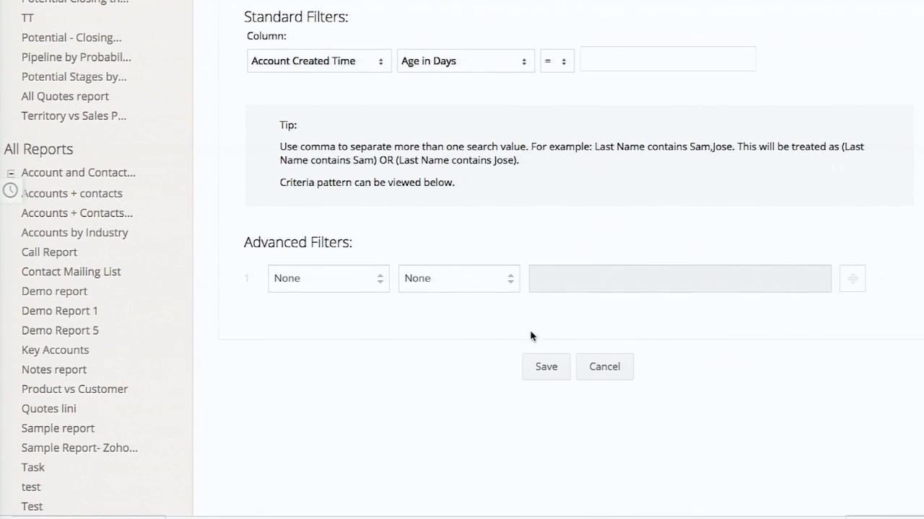
{"action": "left_click", "coordinate": [296, 279]}
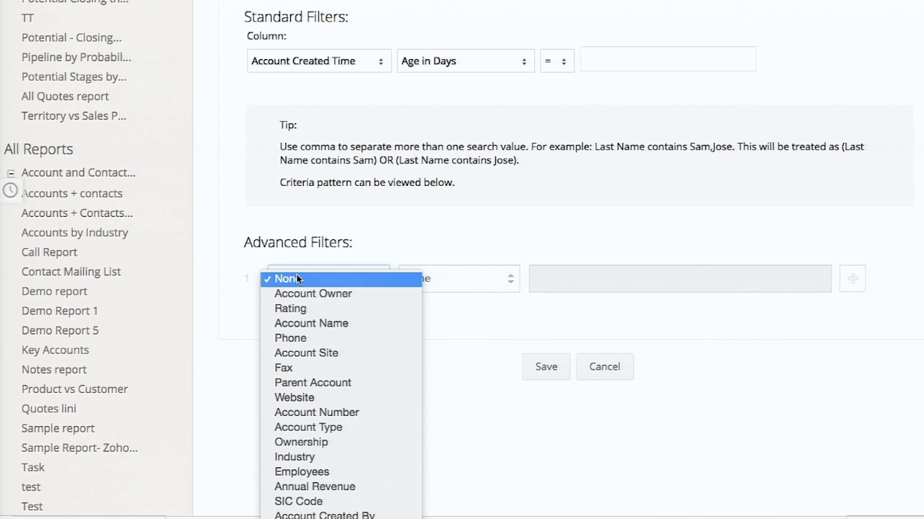
{"action": "scroll", "coordinate": [321, 373], "scroll_direction": "down", "scroll_amount": 3}
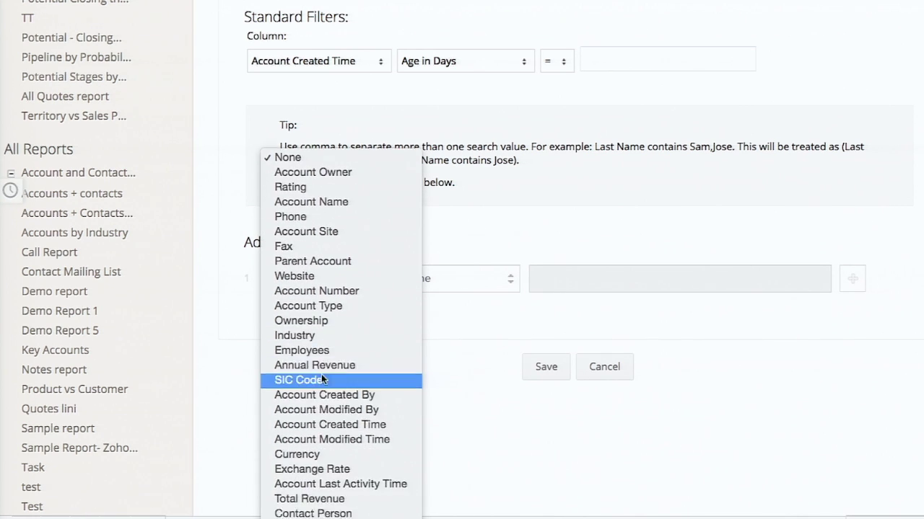
{"action": "left_click", "coordinate": [313, 445]}
{"action": "left_click", "coordinate": [433, 278]}
{"action": "scroll", "coordinate": [443, 315], "scroll_direction": "down", "scroll_amount": 1}
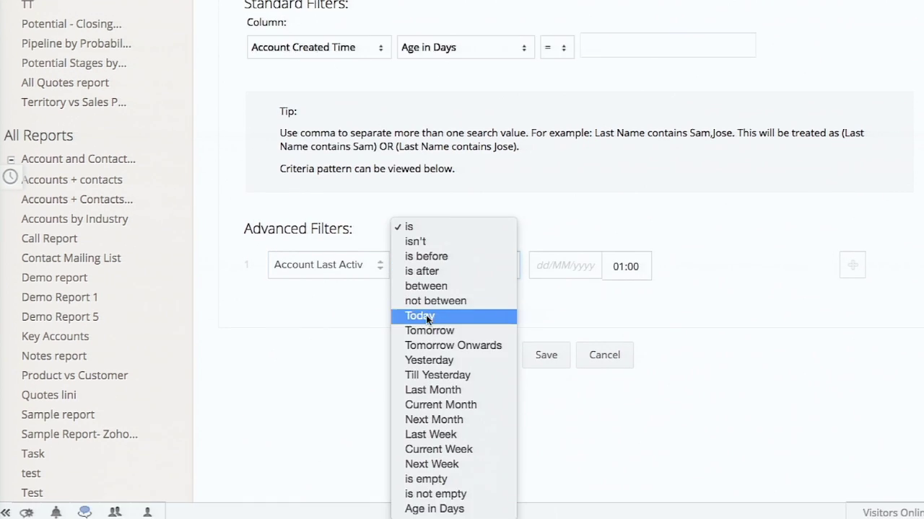
{"action": "left_click", "coordinate": [427, 509]}
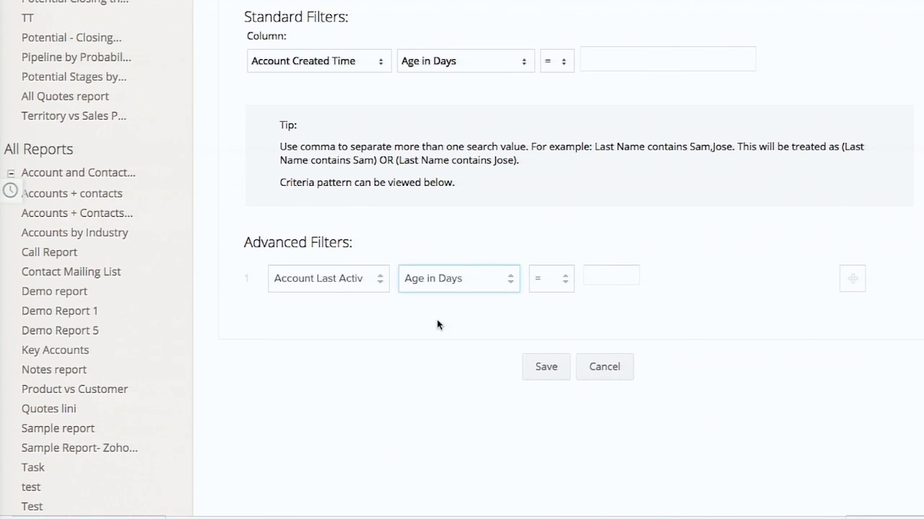
{"action": "left_click", "coordinate": [541, 281]}
{"action": "left_click", "coordinate": [549, 335]}
{"action": "type", "text": "30"}
{"action": "left_click", "coordinate": [545, 367]}
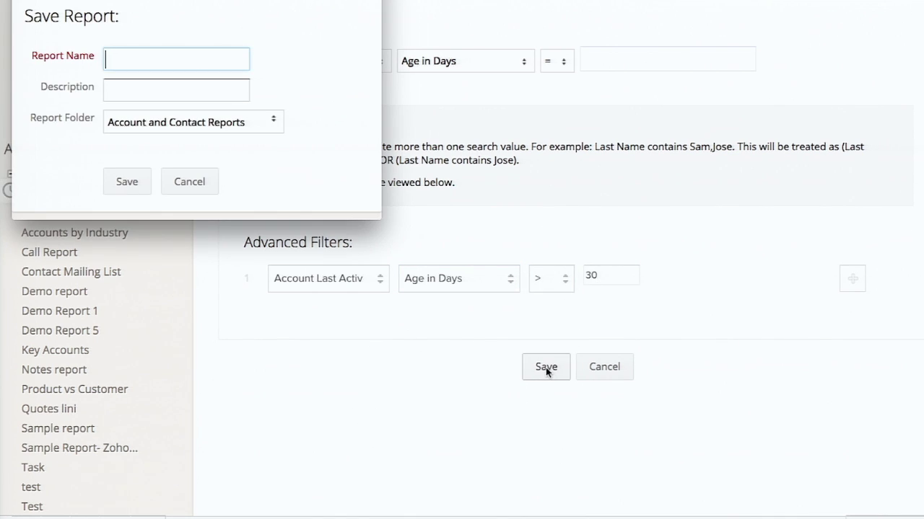
Save the report as 'Accounts without Activities - 30 days' in Zoholics 2015 - CRM Demo Folder
{"action": "type", "text": "Accounts without Activities - 30 days"}
{"action": "left_click", "coordinate": [193, 122]}
{"action": "left_click", "coordinate": [193, 145]}
{"action": "left_click", "coordinate": [127, 181]}
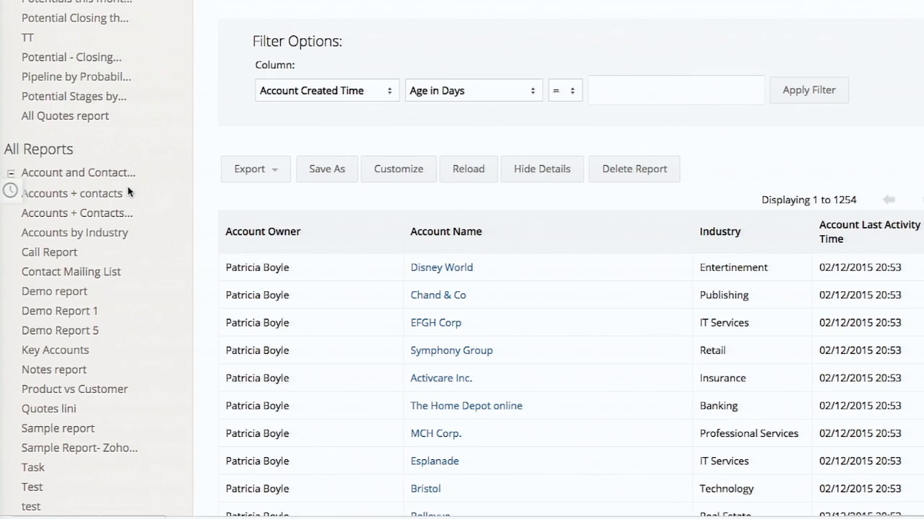
{"action": "scroll", "coordinate": [310, 327], "scroll_direction": "down", "scroll_amount": 3}
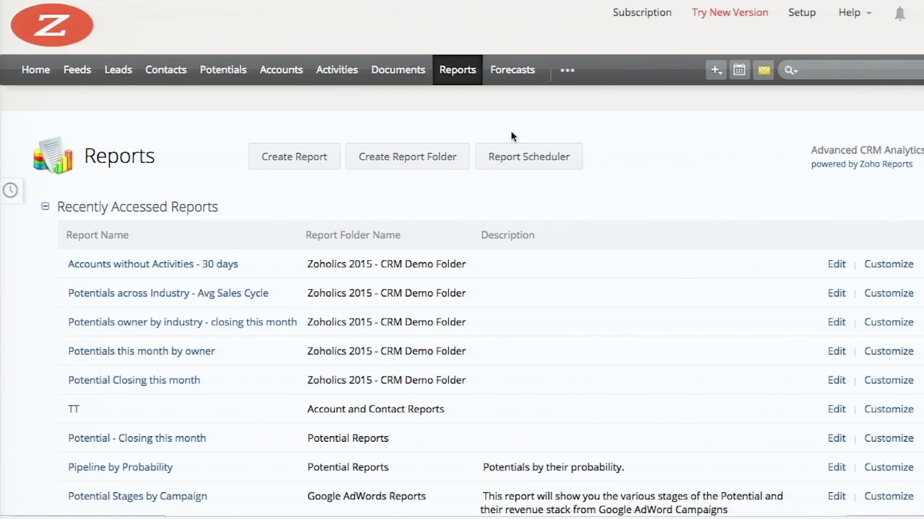
Create a report schedule named 'Potentials closing this month' for the Potentials this month by owner report
{"action": "left_click", "coordinate": [532, 164]}
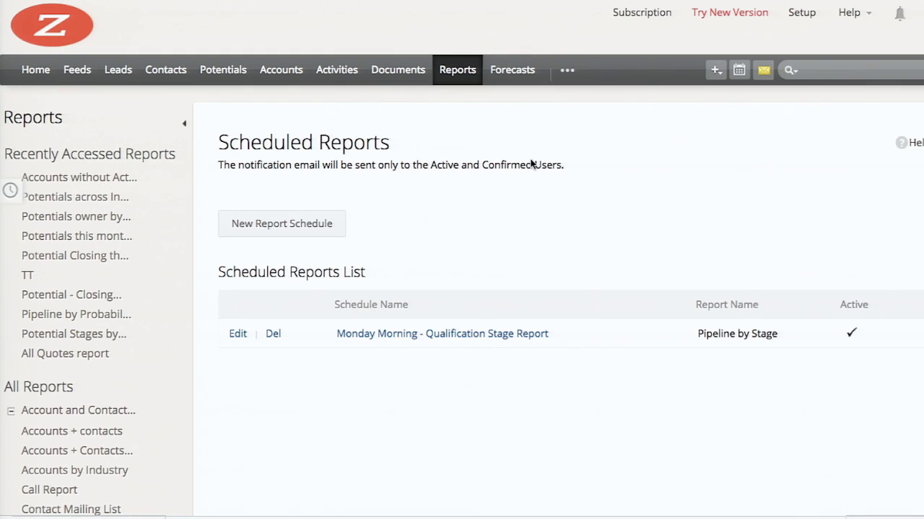
{"action": "left_click", "coordinate": [296, 225]}
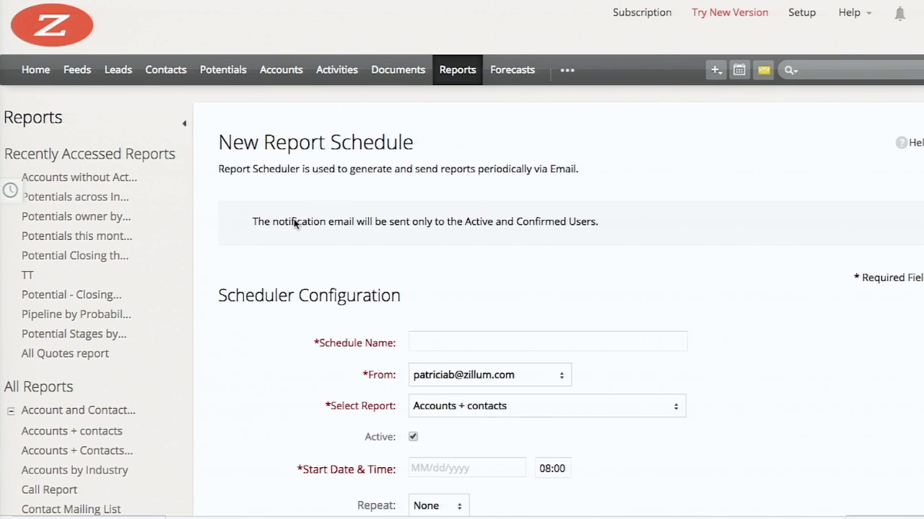
{"action": "type", "text": "Potentia"}
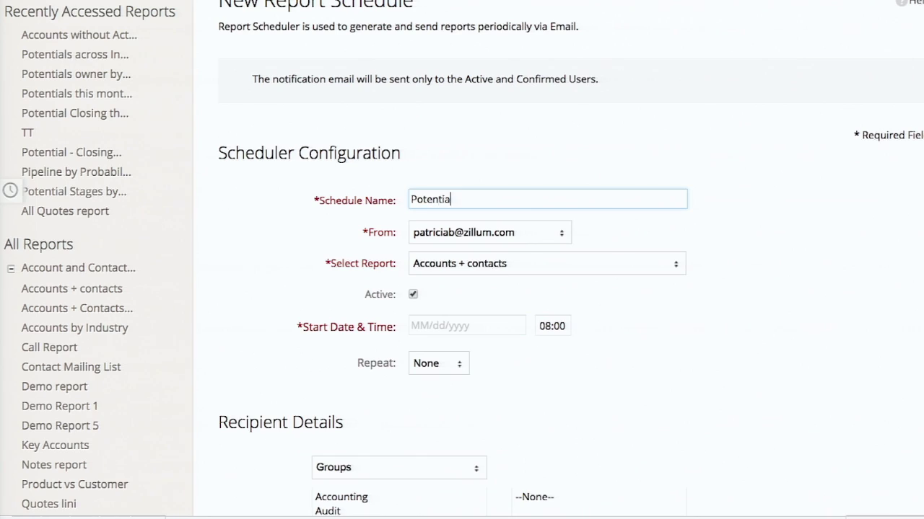
{"action": "type", "text": "ls closing this month"}
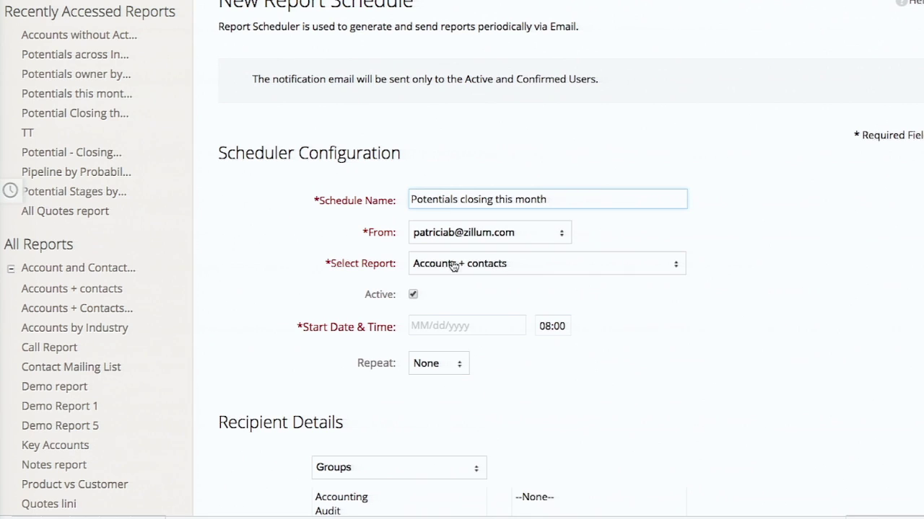
{"action": "left_click", "coordinate": [452, 264]}
{"action": "left_click", "coordinate": [491, 509]}
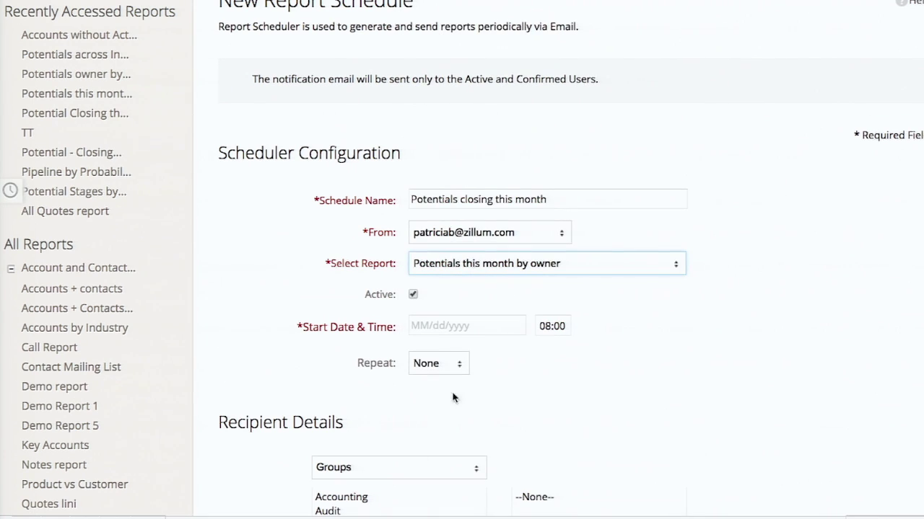
Set the schedule to start 25 May 2015 at 10:00, repeating monthly
{"action": "left_click", "coordinate": [459, 329]}
{"action": "left_click", "coordinate": [568, 464]}
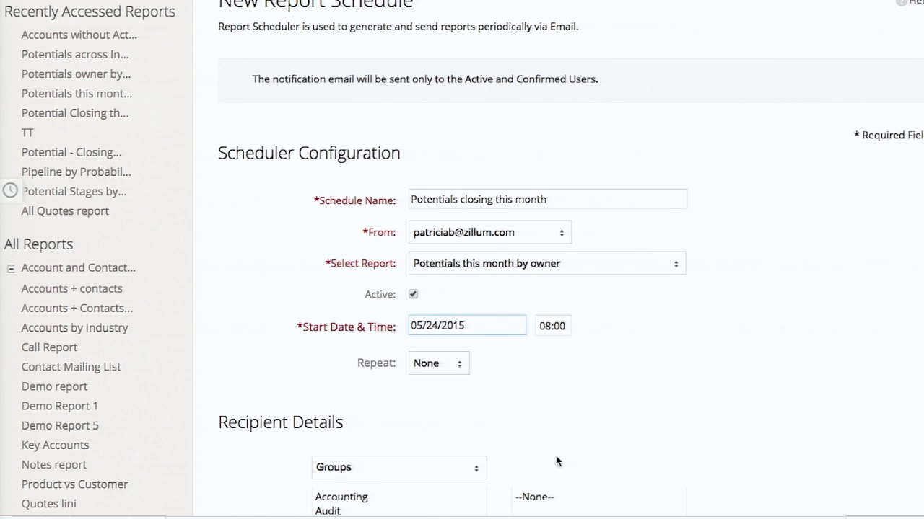
{"action": "left_click", "coordinate": [480, 326]}
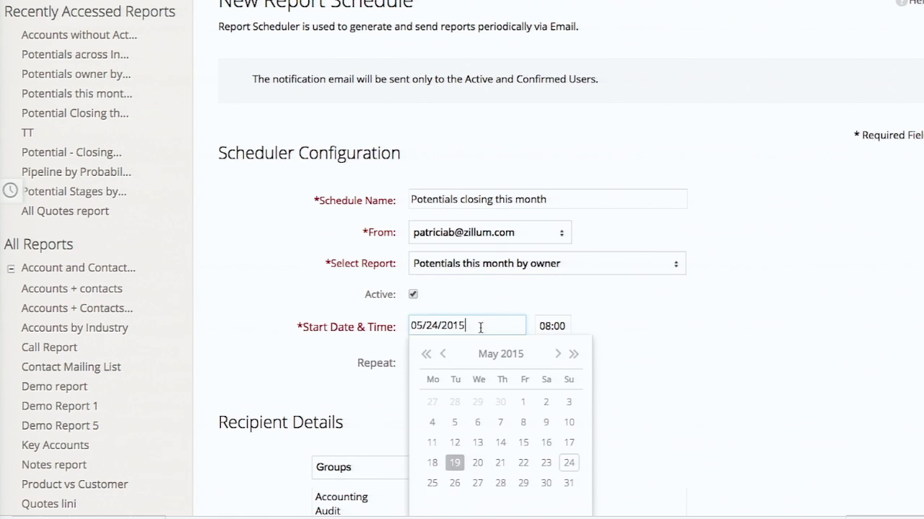
{"action": "left_click", "coordinate": [433, 484]}
{"action": "left_click", "coordinate": [551, 326]}
{"action": "scroll", "coordinate": [557, 386], "scroll_direction": "down", "scroll_amount": 10}
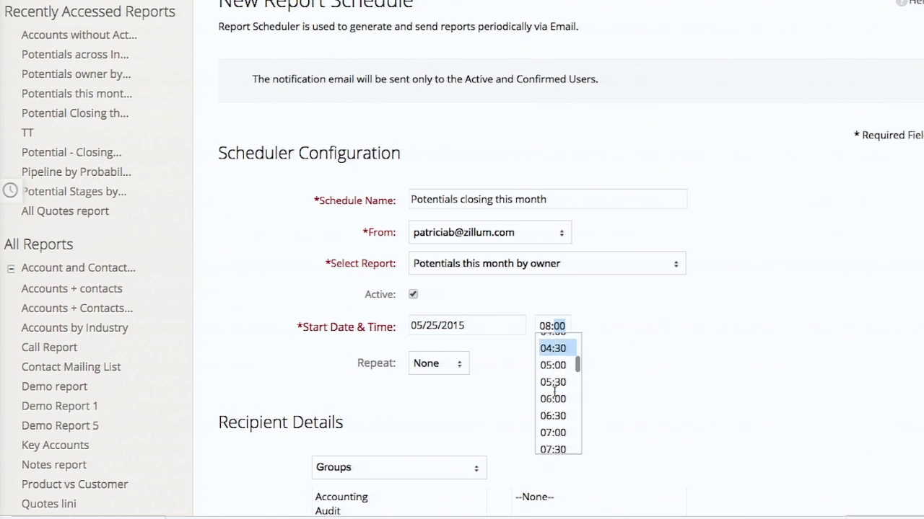
{"action": "left_click", "coordinate": [552, 388]}
{"action": "left_click", "coordinate": [431, 363]}
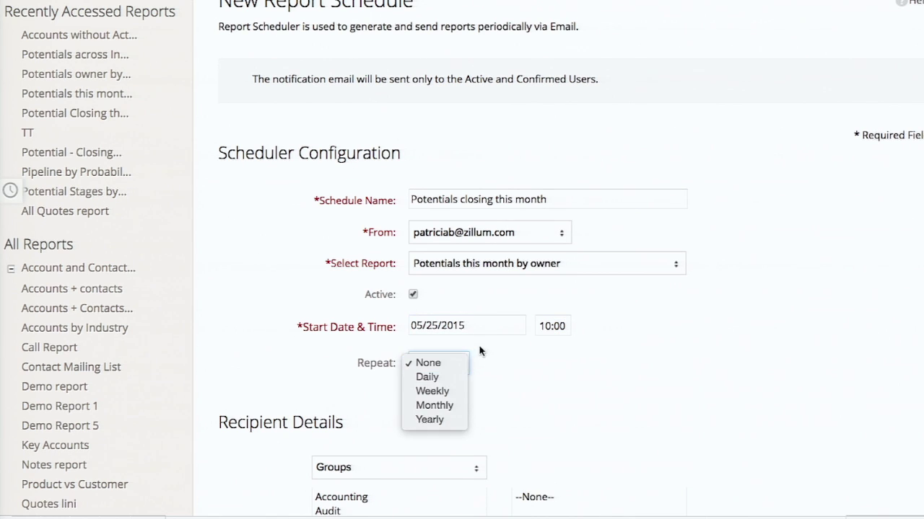
{"action": "left_click", "coordinate": [435, 406]}
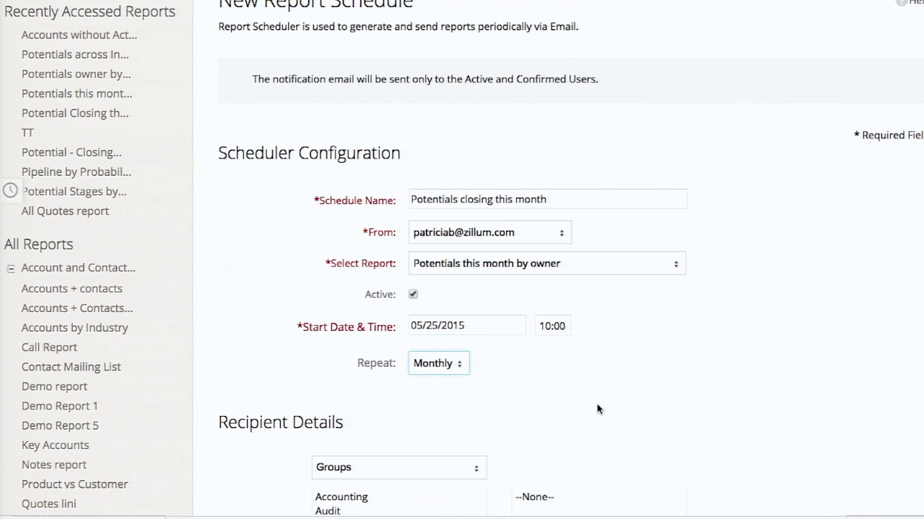
Add a CRM user as recipient and type an additional recipient e-mail address
{"action": "scroll", "coordinate": [596, 406], "scroll_direction": "down", "scroll_amount": 10}
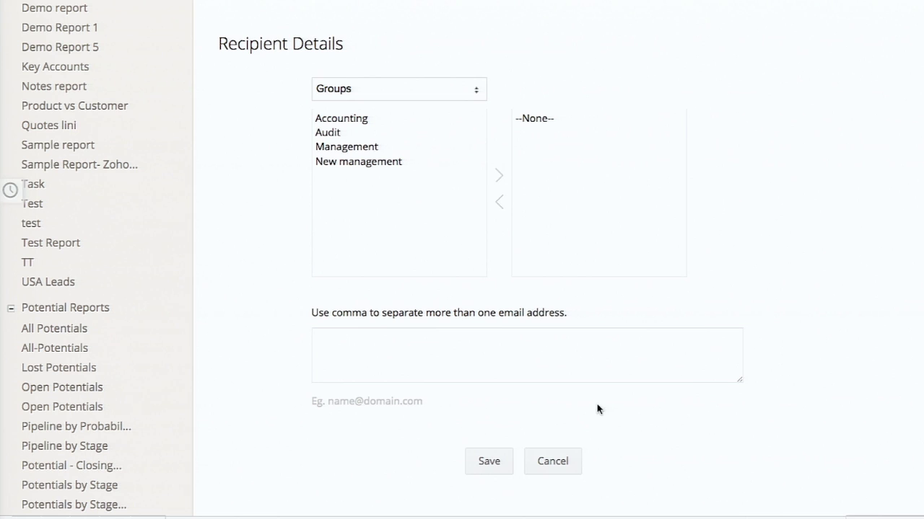
{"action": "left_click", "coordinate": [425, 100]}
{"action": "left_click", "coordinate": [394, 140]}
{"action": "left_click", "coordinate": [371, 132]}
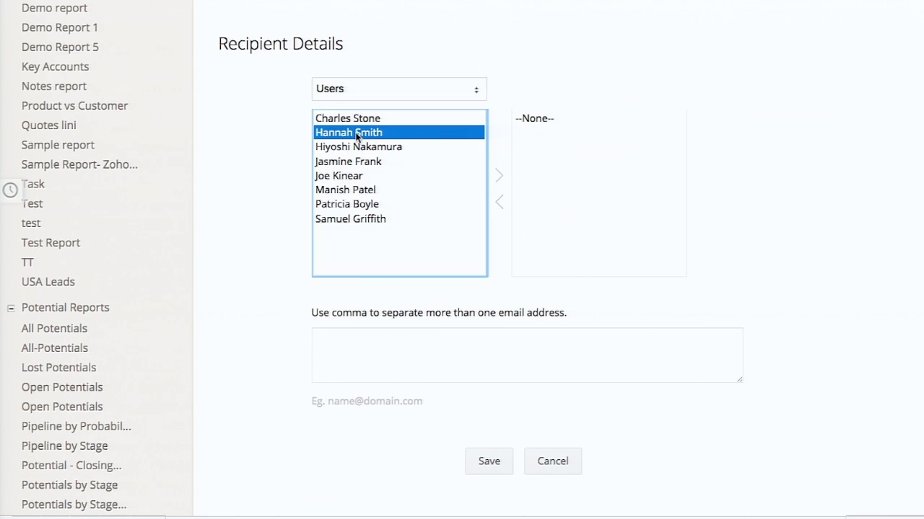
{"action": "left_click", "coordinate": [407, 358]}
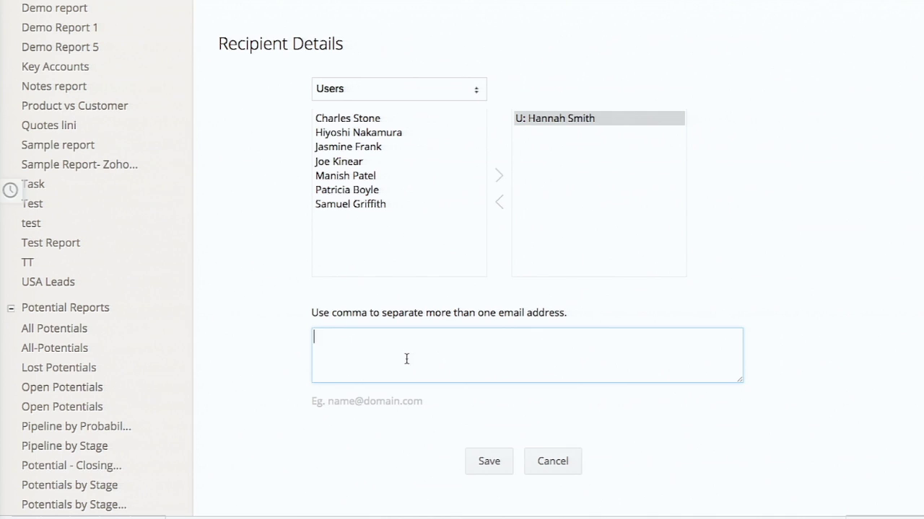
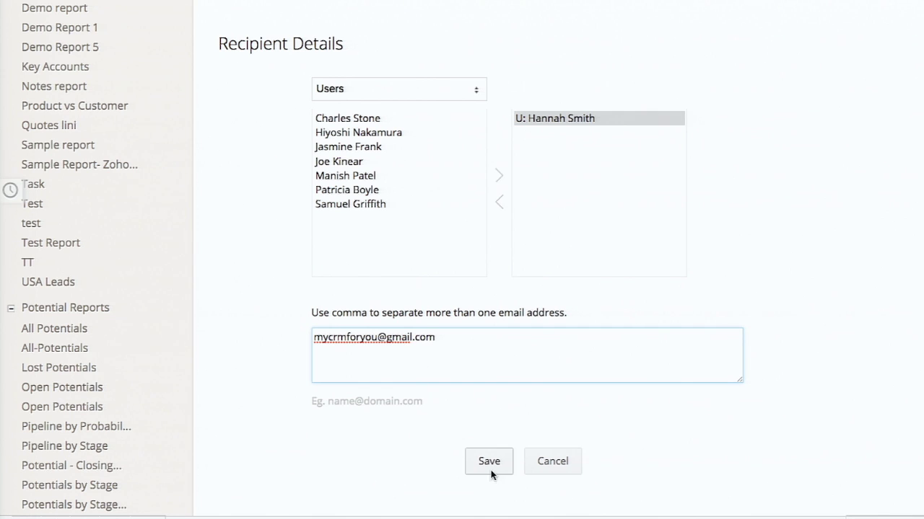